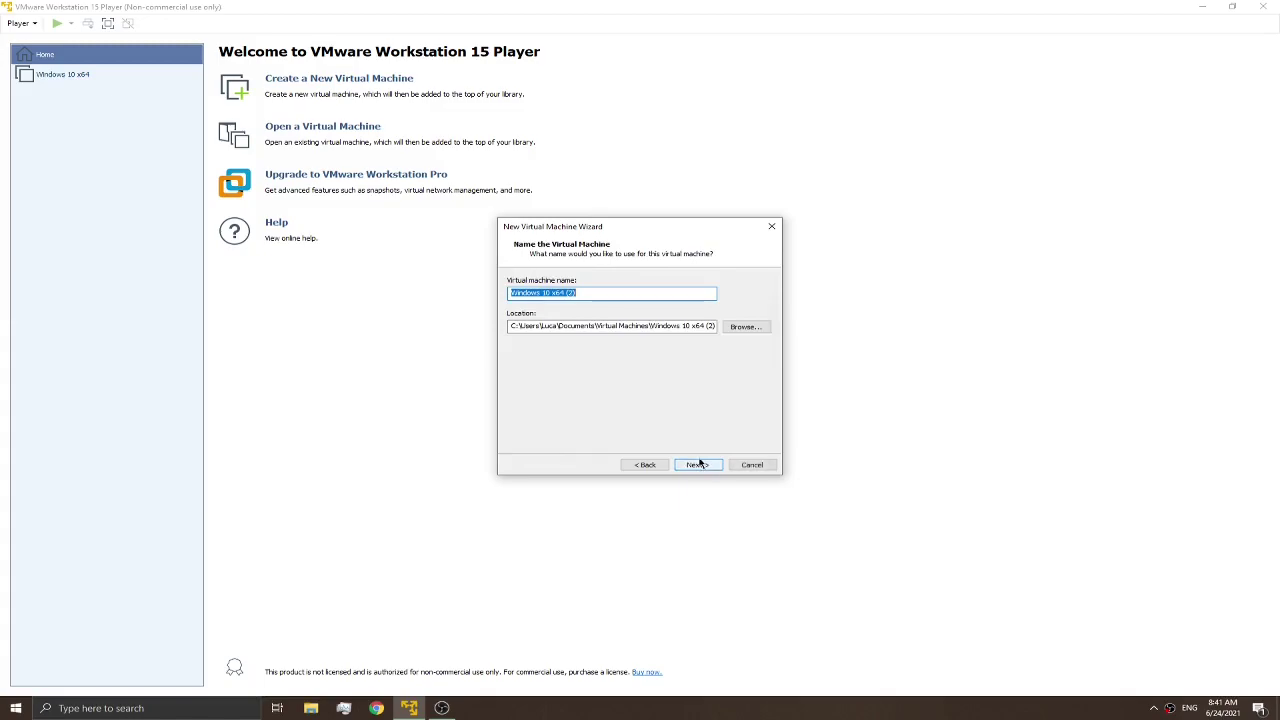
Name the new virtual machine "windows 111" and continue to the disk capacity settings.
type("window")
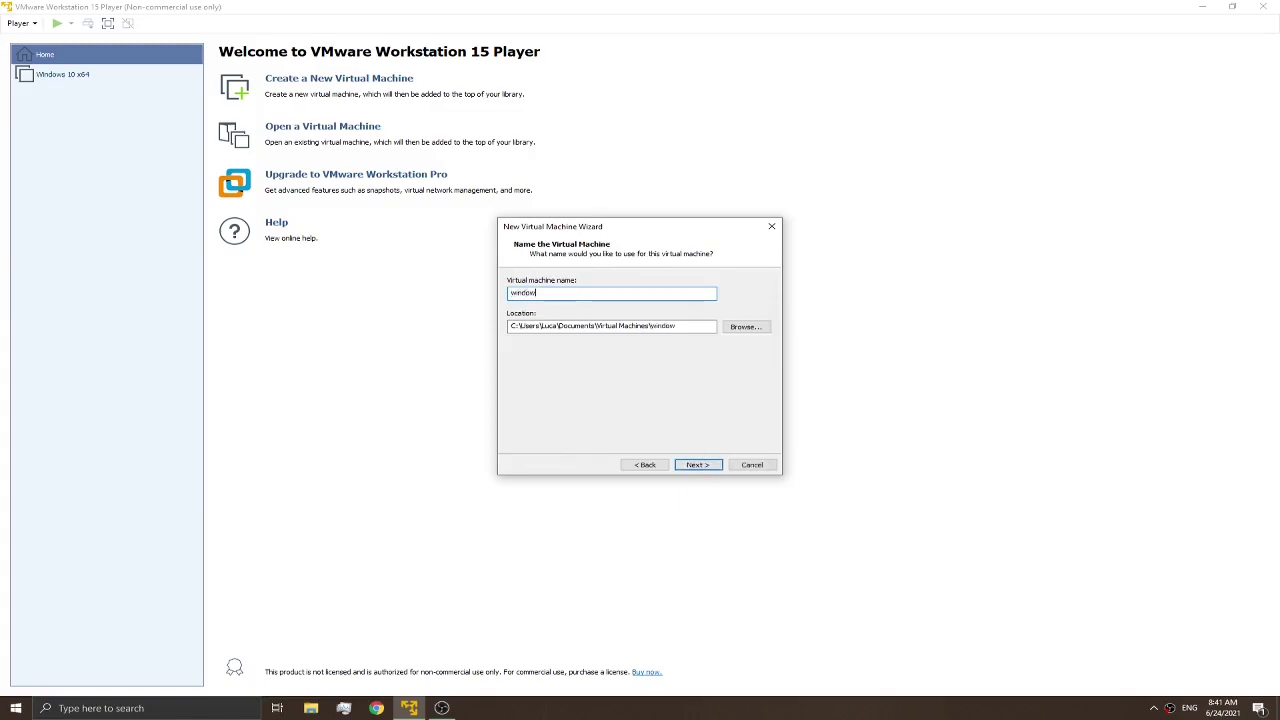
type("s 111")
left_click(697, 465)
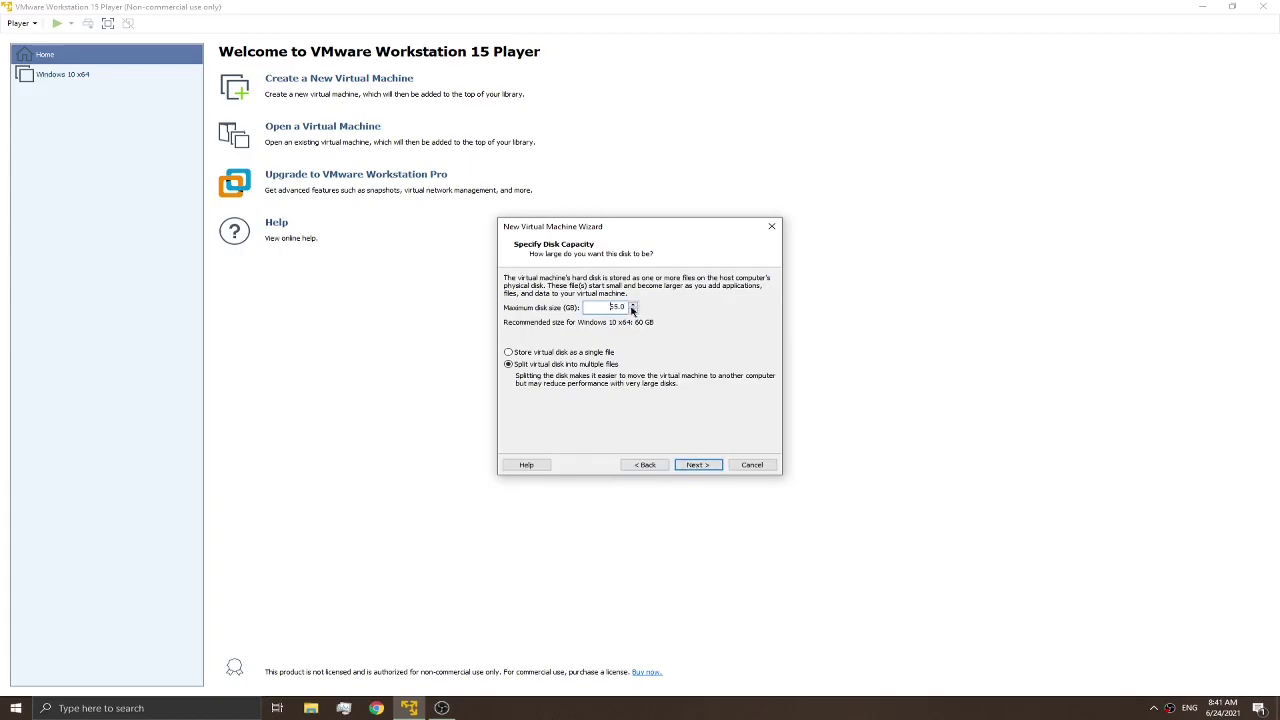
Set the maximum disk size to 40 GB, keeping the virtual disk split into multiple files.
left_click(632, 311)
left_click_drag(633, 313, 634, 310)
left_click(698, 464)
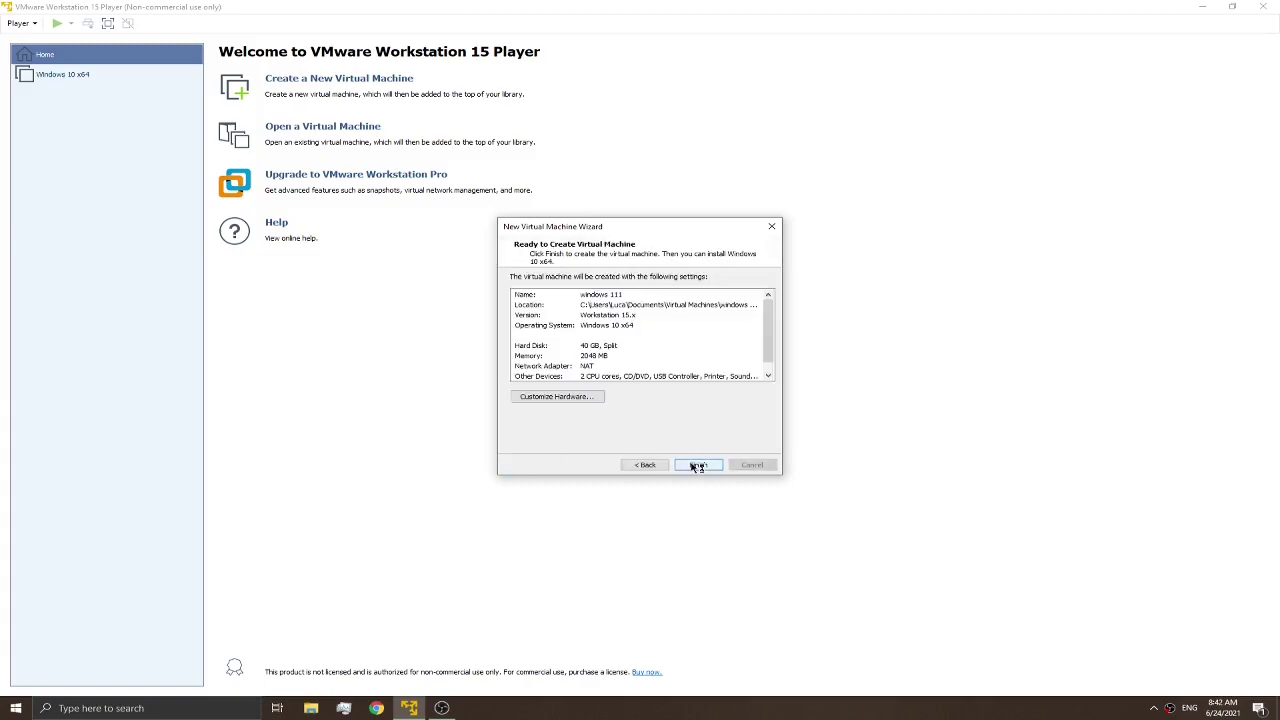
Customize the hardware to 5404 MB of memory and finish creating the virtual machine.
left_click(570, 397)
left_click_drag(674, 297, 677, 284)
left_click(790, 536)
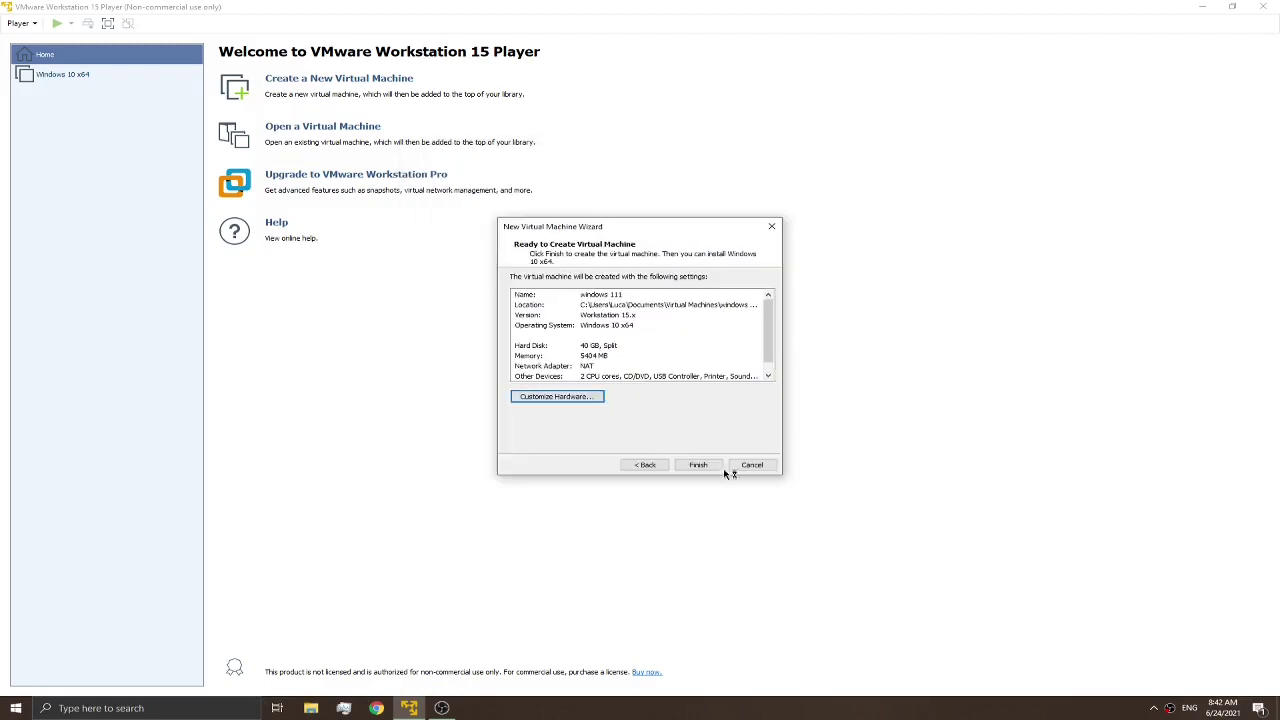
scroll(577, 345, "down", 1)
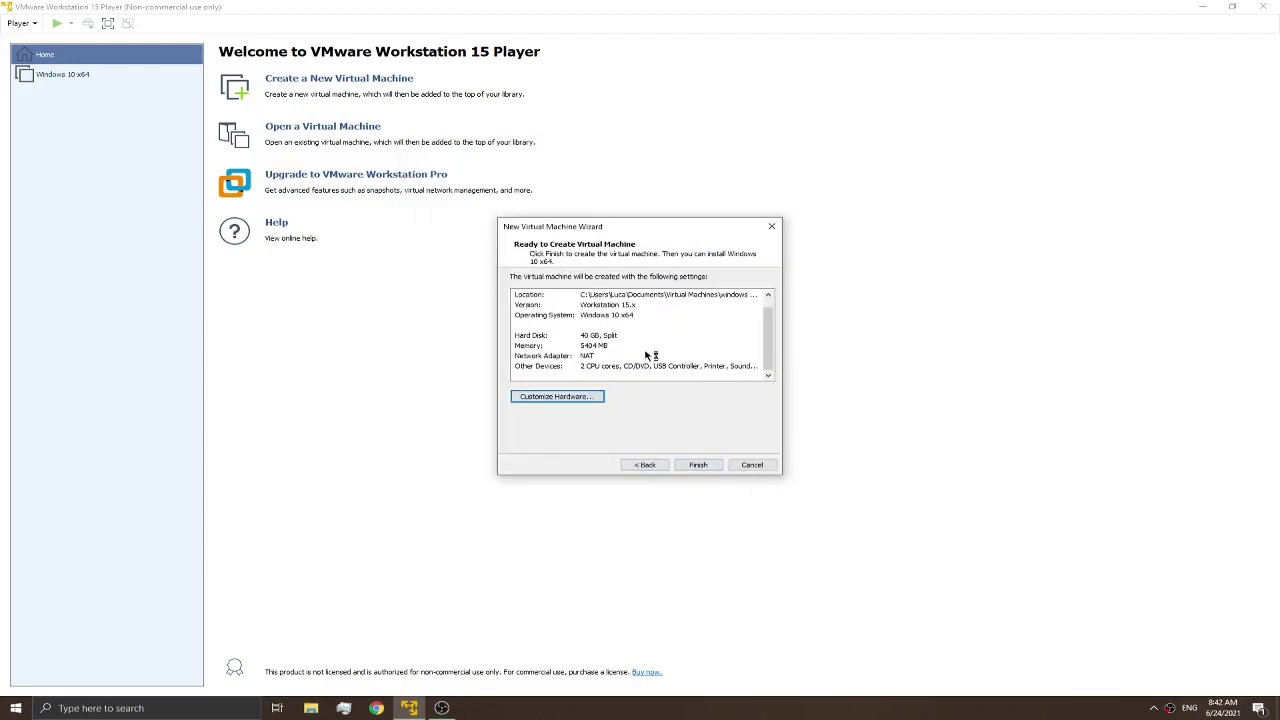
left_click(705, 464)
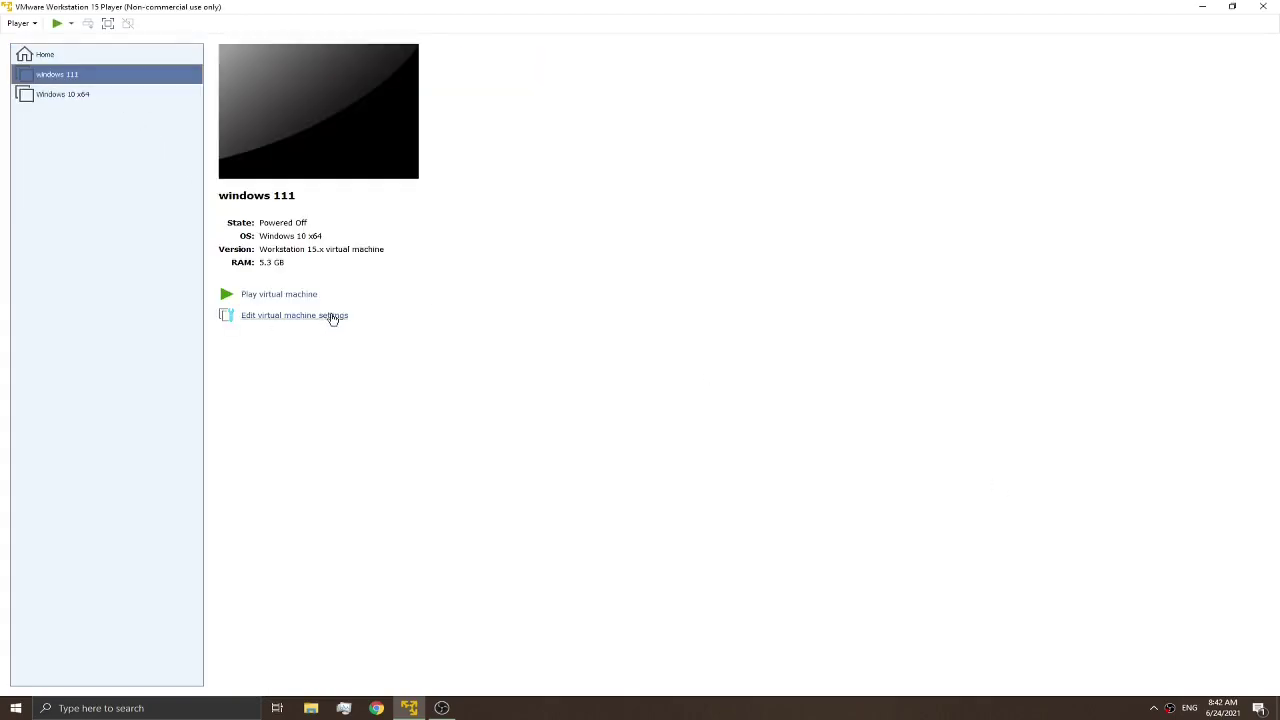
Power on the windows 111 virtual machine, boot it from the installation disc and show it in full screen.
left_click(279, 297)
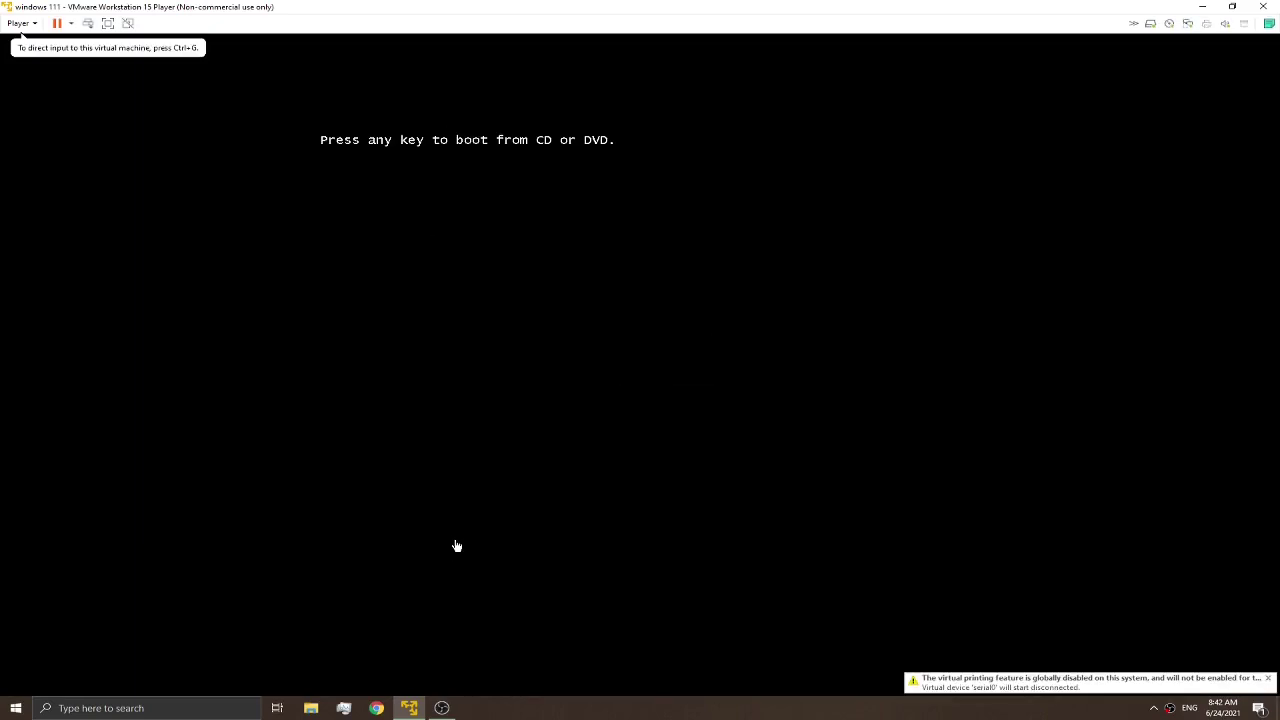
left_click(456, 546)
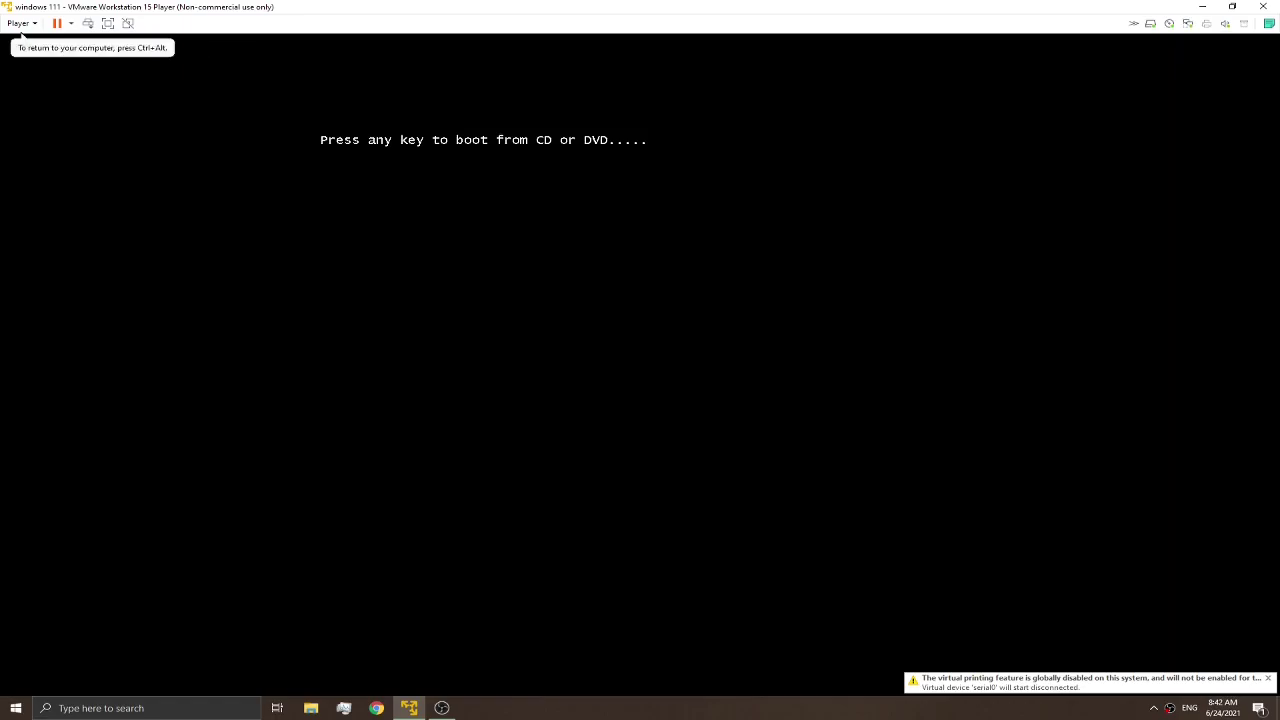
key("Return")
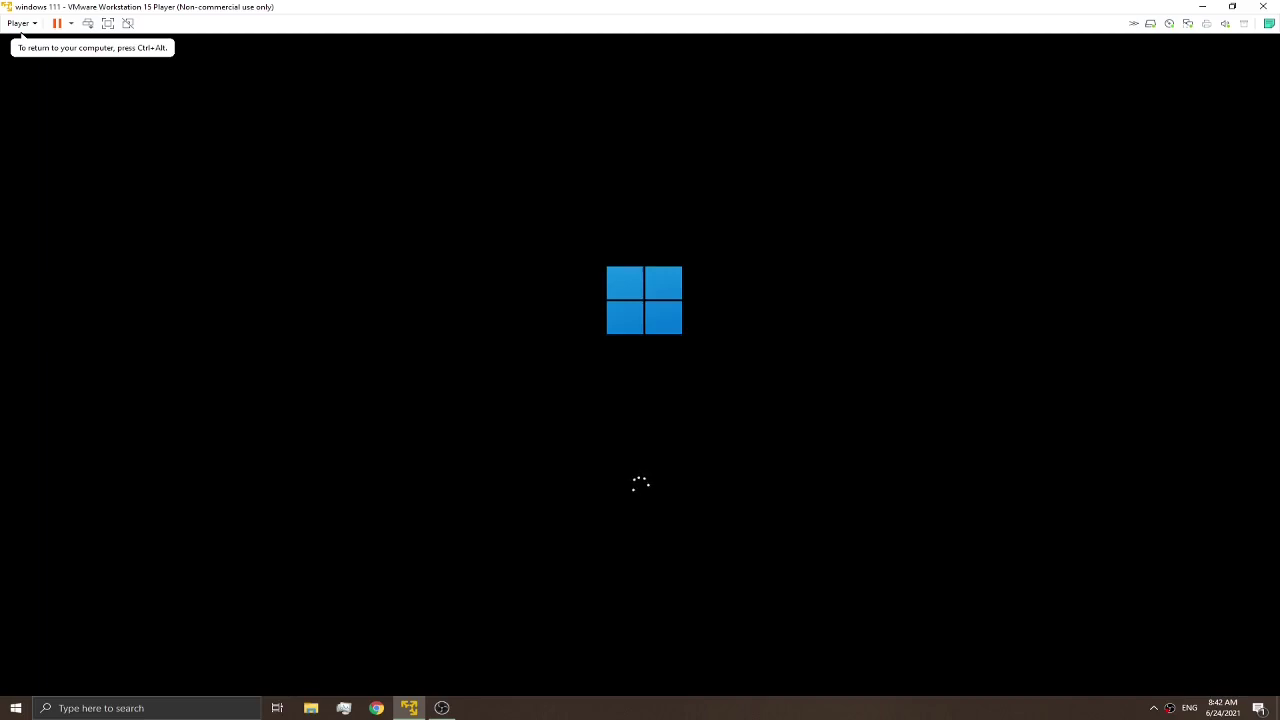
left_click(108, 23)
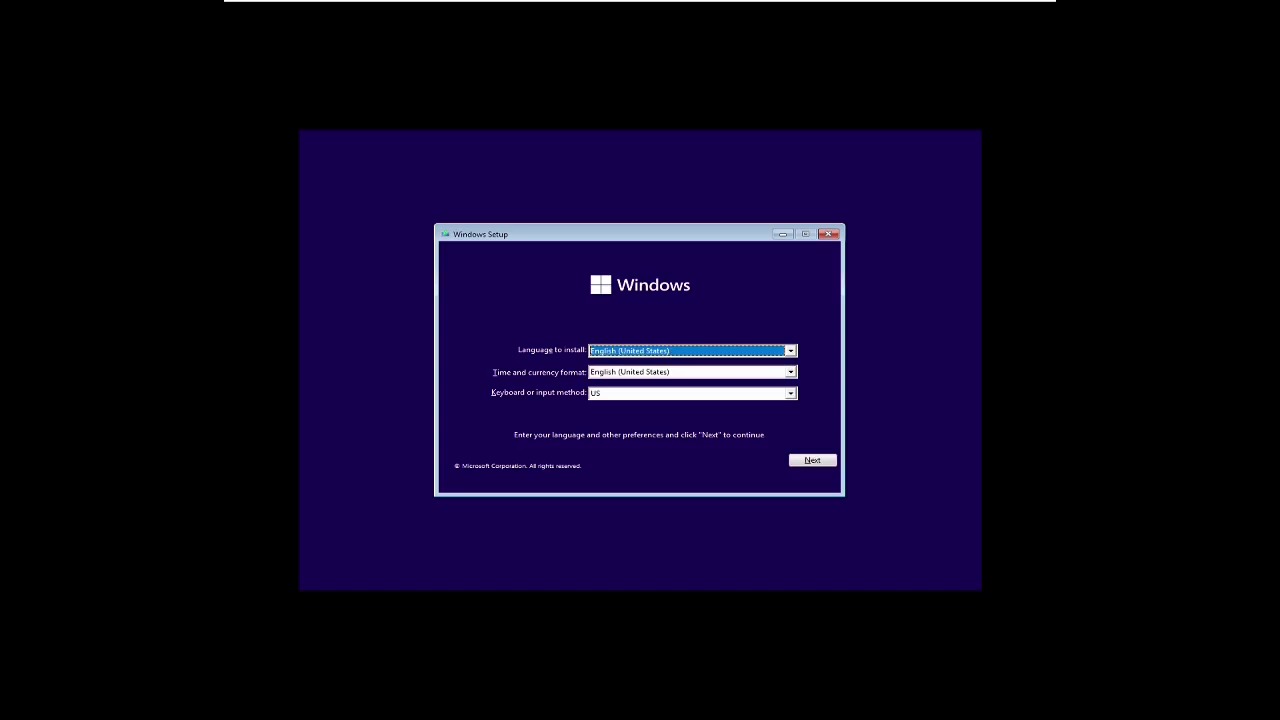
Continue with the default language settings and examine the advanced troubleshooting options for repairing the computer.
left_click_drag(522, 233, 458, 215)
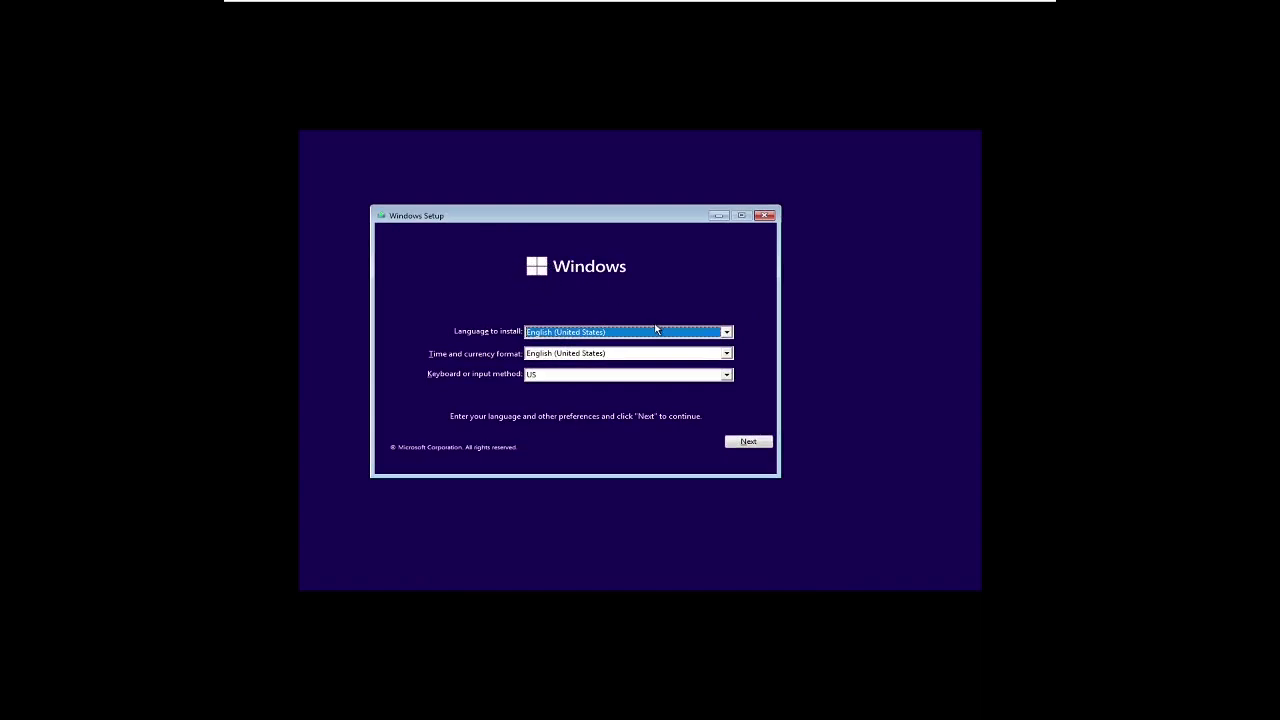
left_click(750, 442)
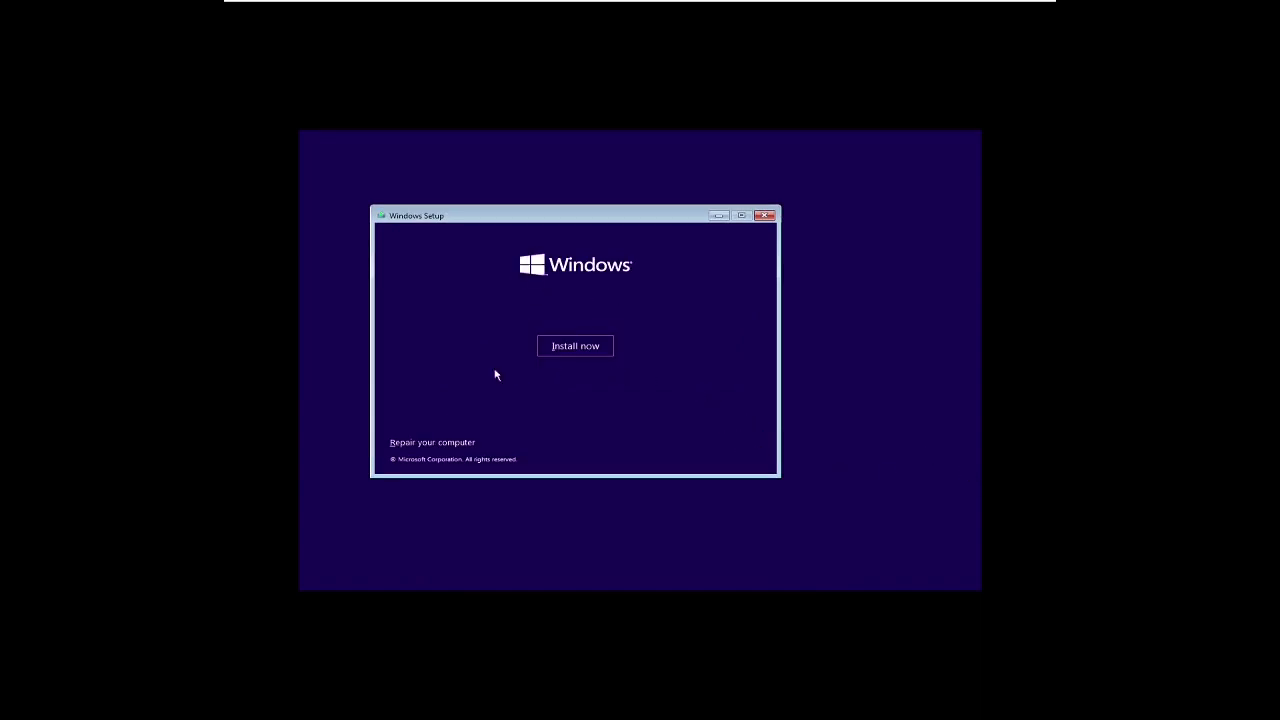
left_click(462, 443)
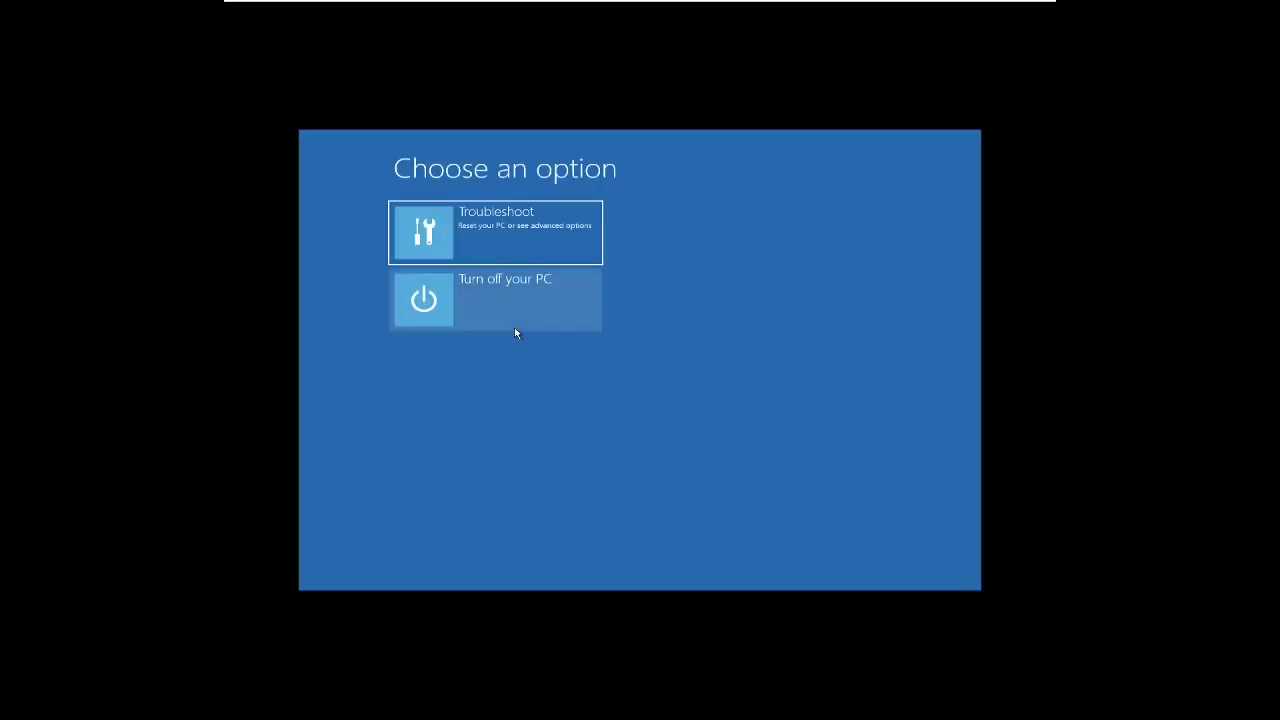
left_click(546, 246)
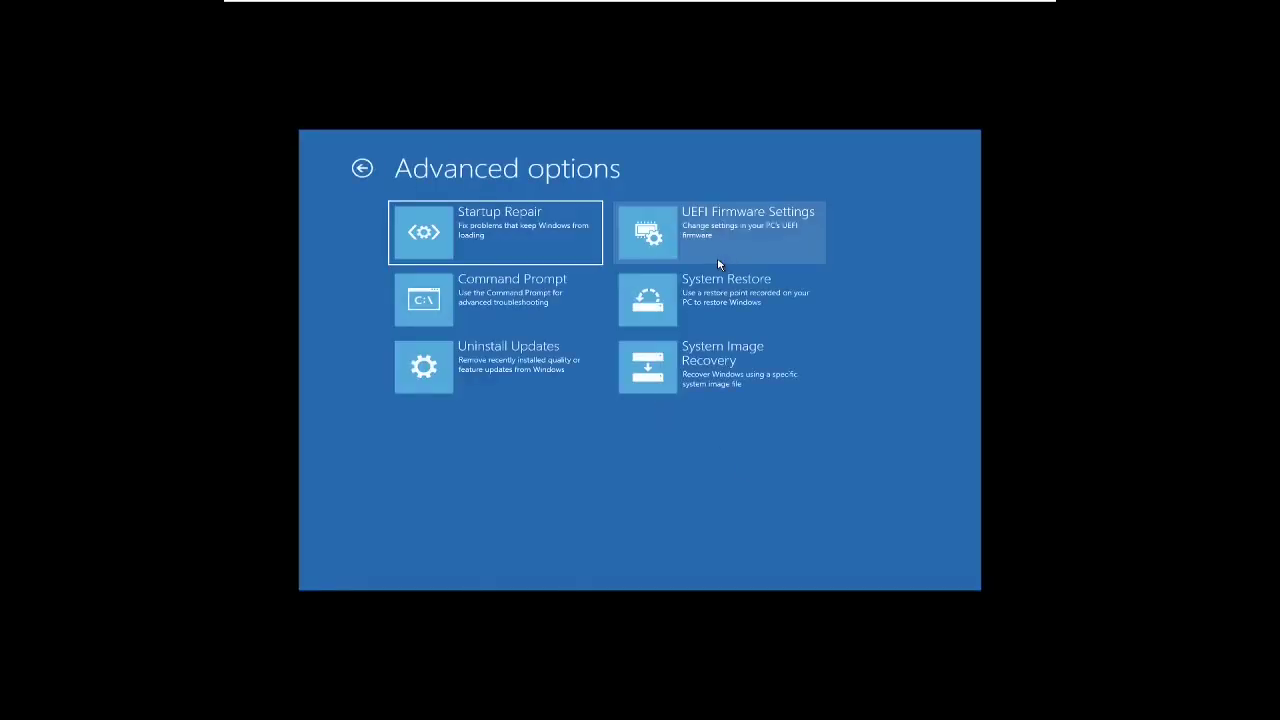
left_click(362, 168)
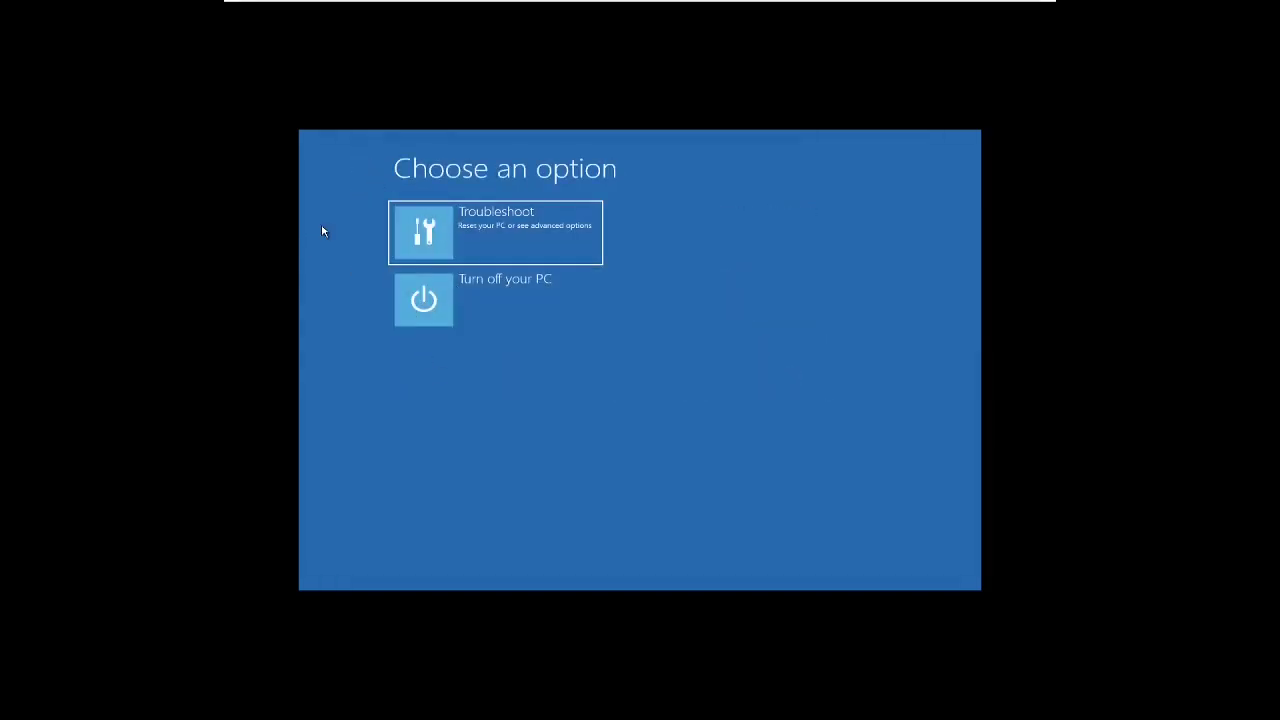
left_click(483, 237)
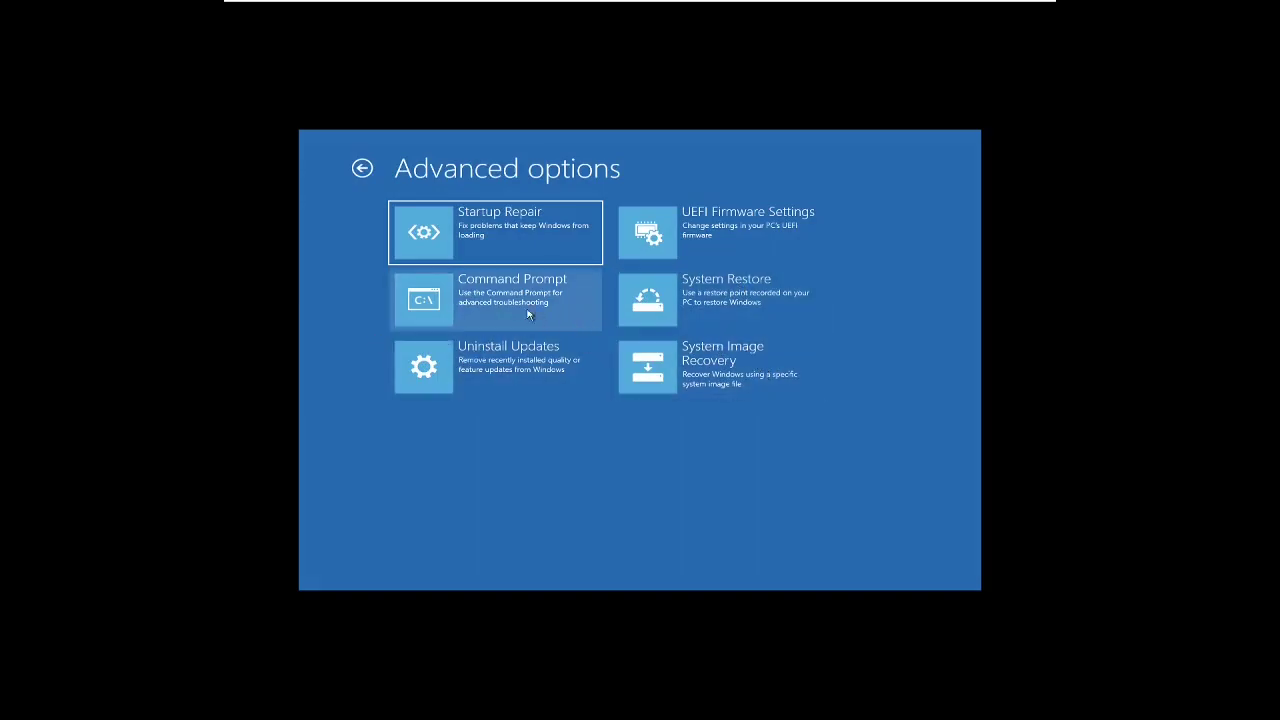
left_click(366, 172)
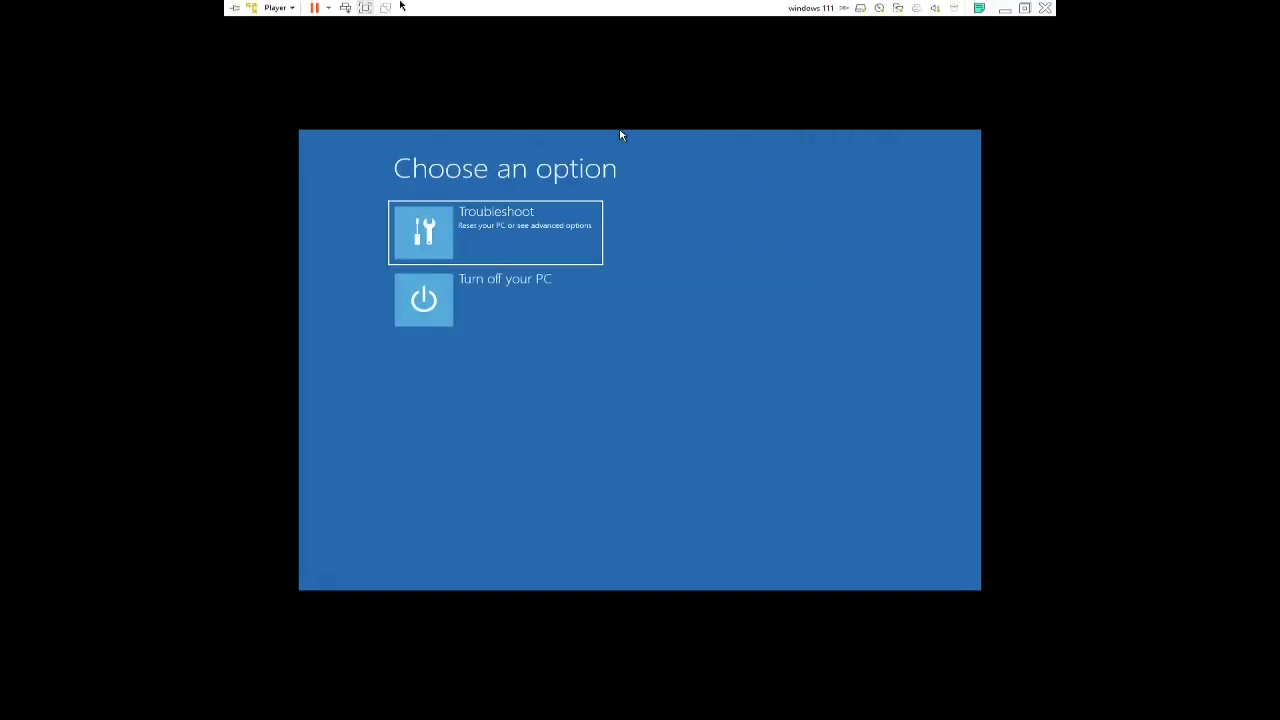
Restart the guest machine to leave the recovery environment and confirm the restart.
left_click(328, 8)
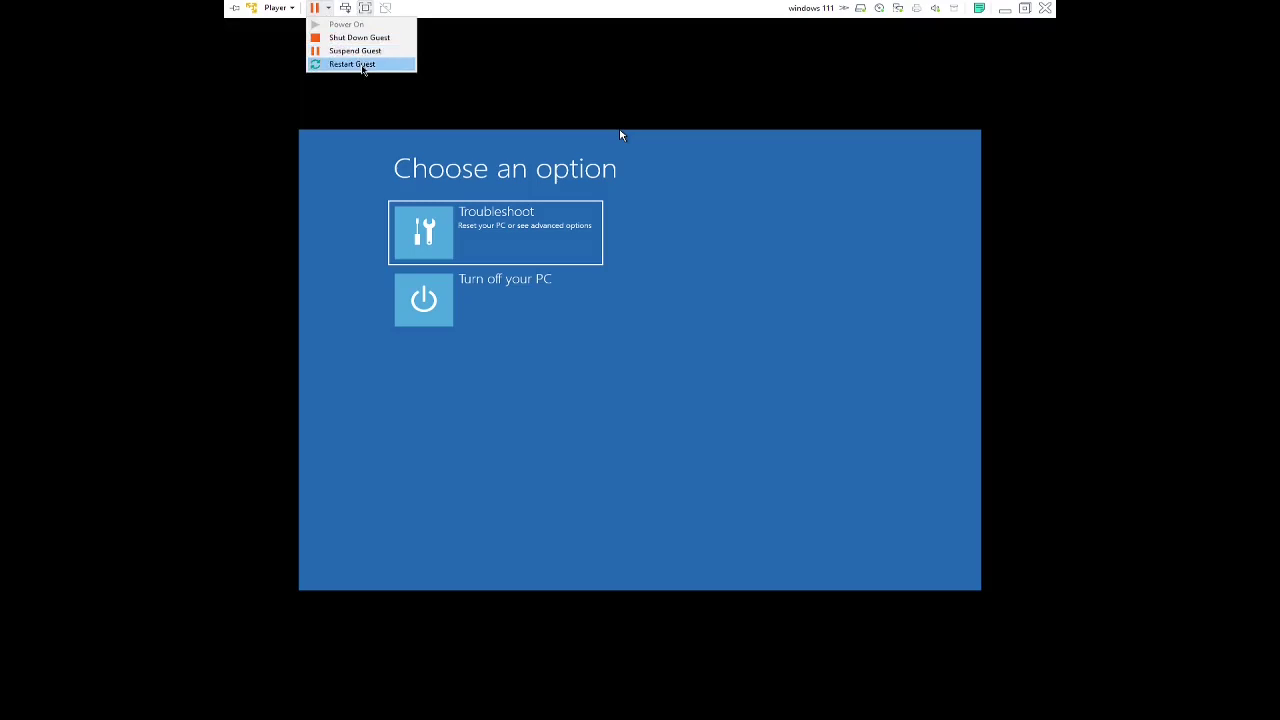
left_click(360, 62)
left_click(672, 394)
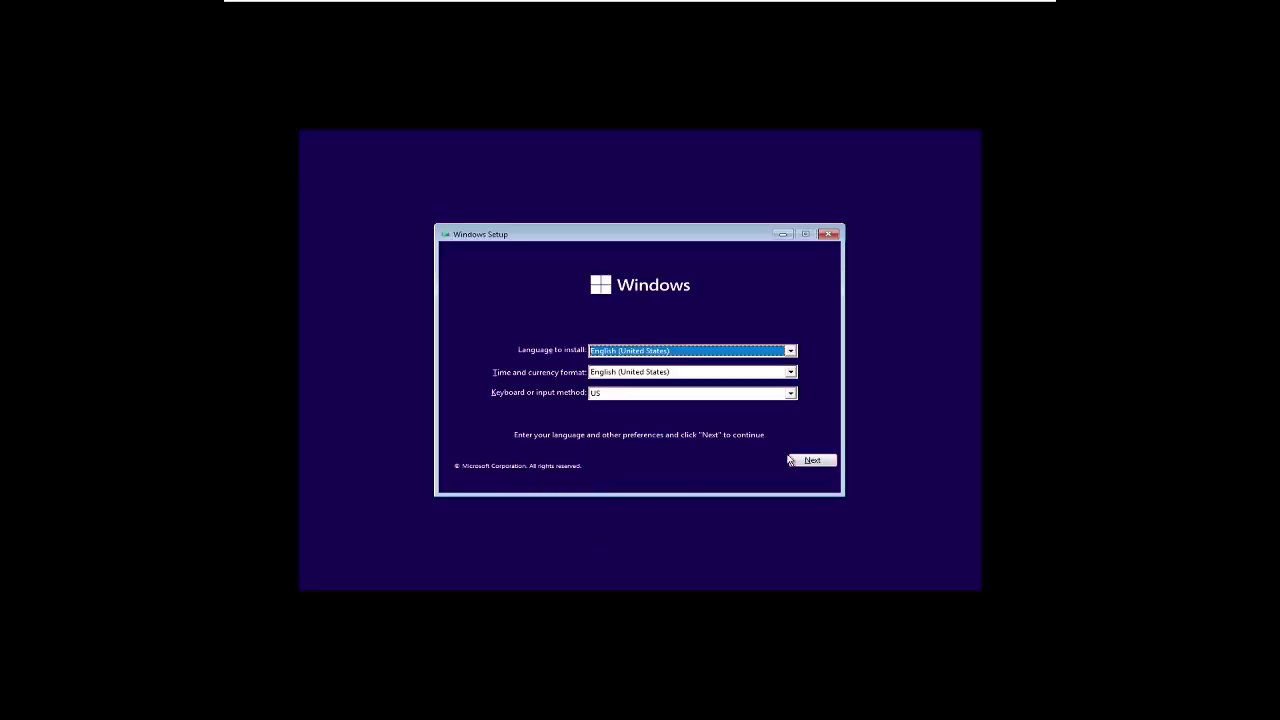
Accept the English (United States) language and US keyboard settings and start the installation without a product key.
left_click(812, 460)
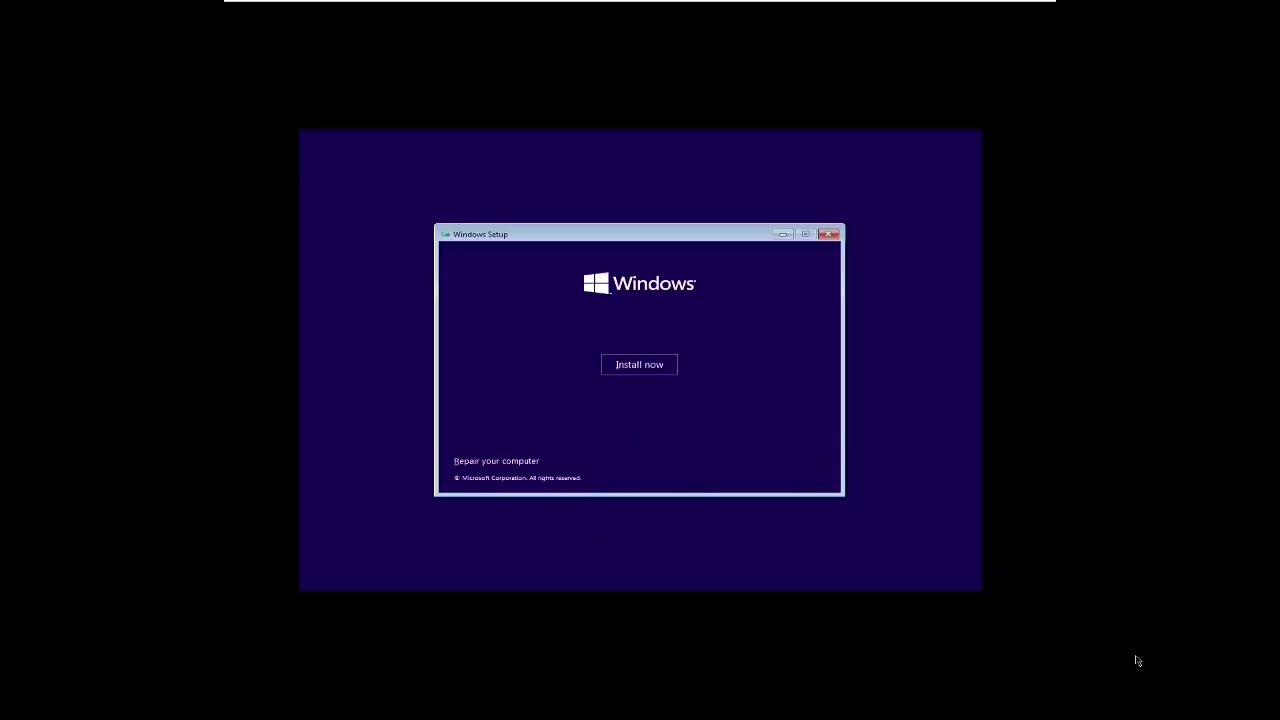
left_click(630, 376)
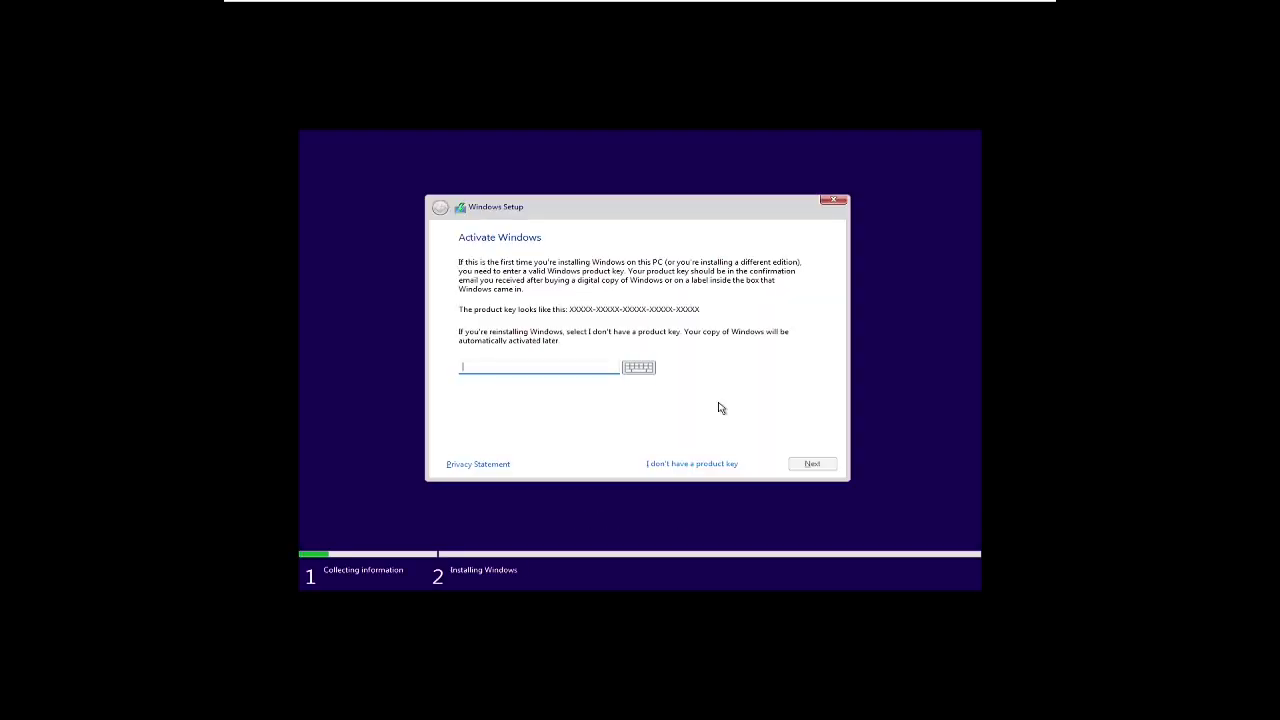
left_click(690, 463)
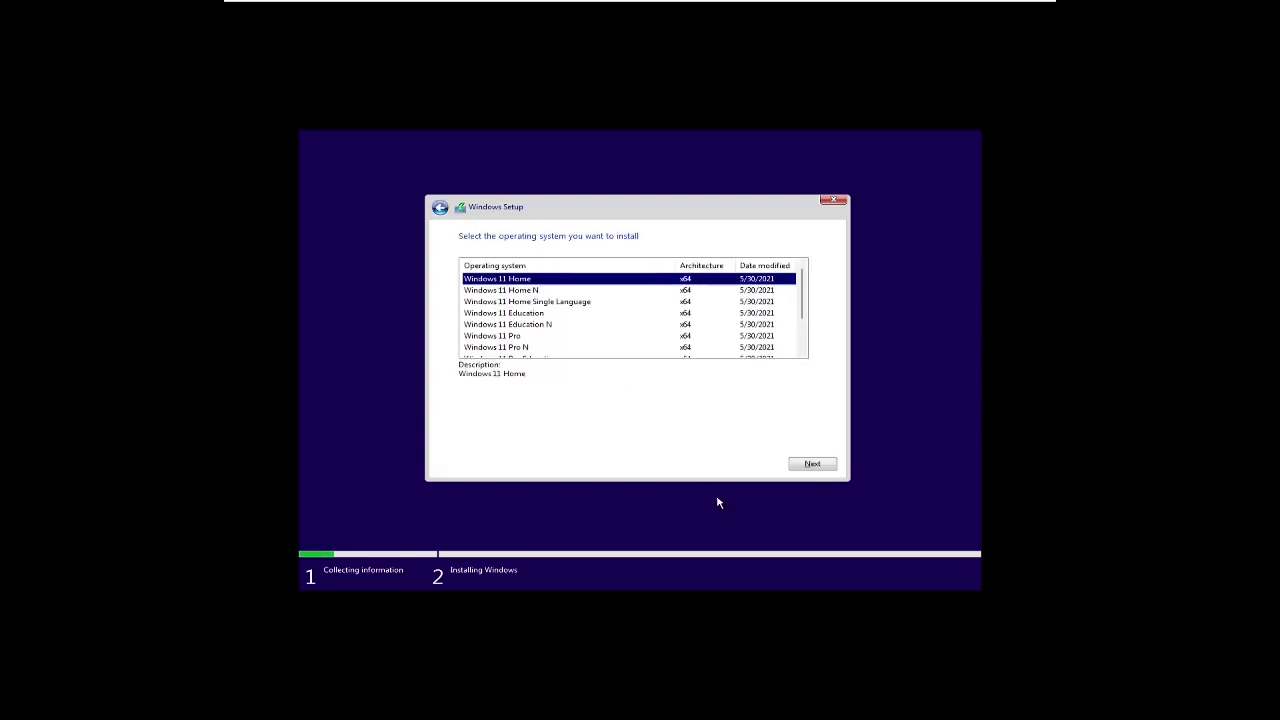
Review the available editions and choose Windows 11 Pro as the operating system to install.
scroll(560, 329, "down", 2)
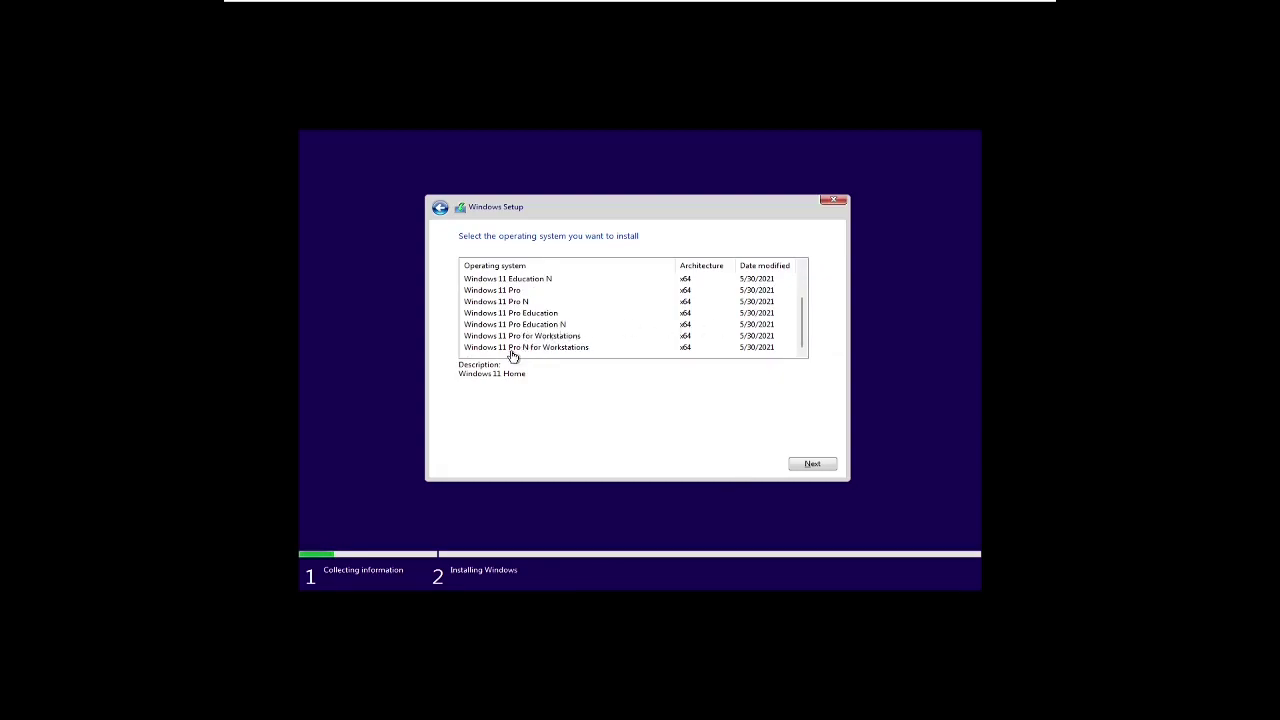
scroll(530, 335, "up", 2)
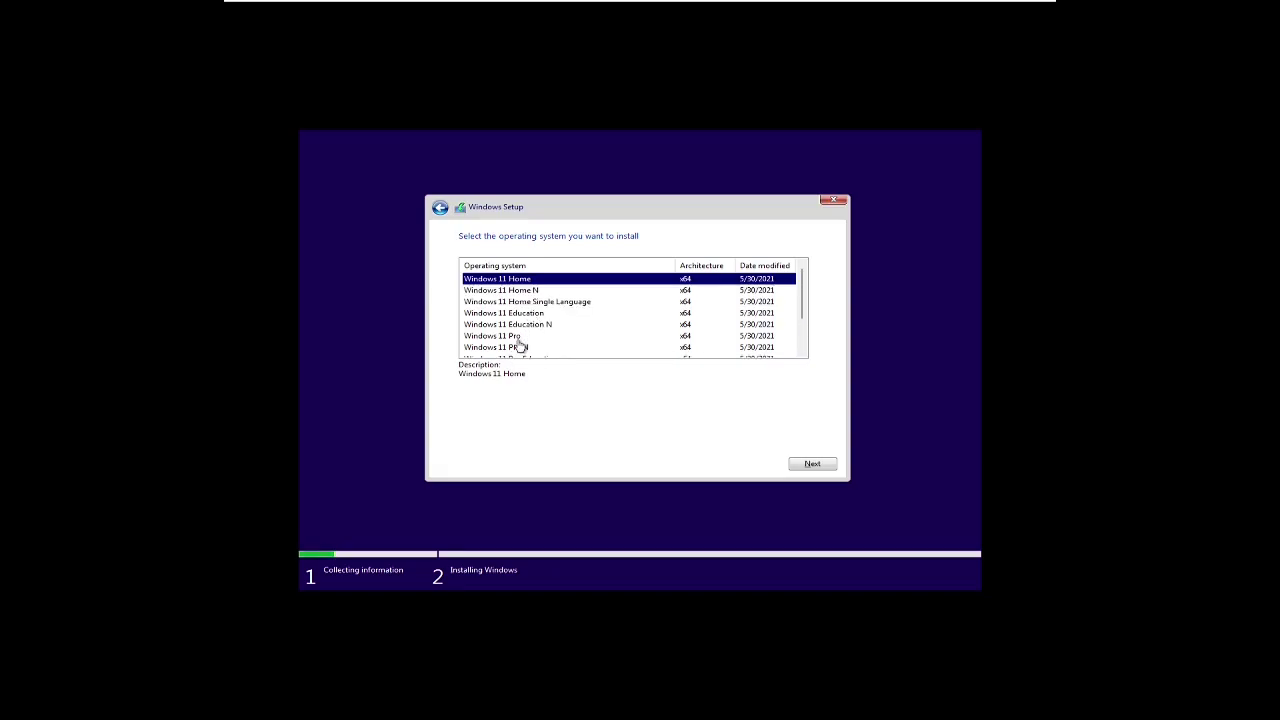
left_click(468, 338)
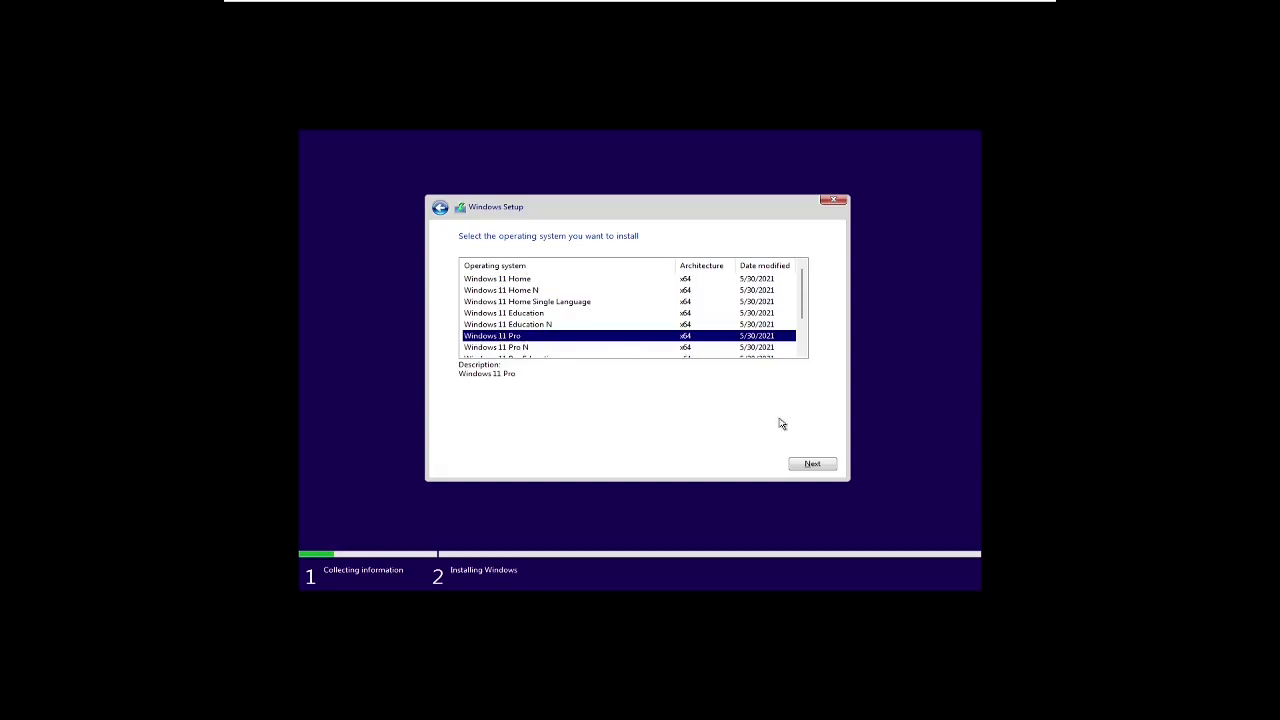
left_click(813, 464)
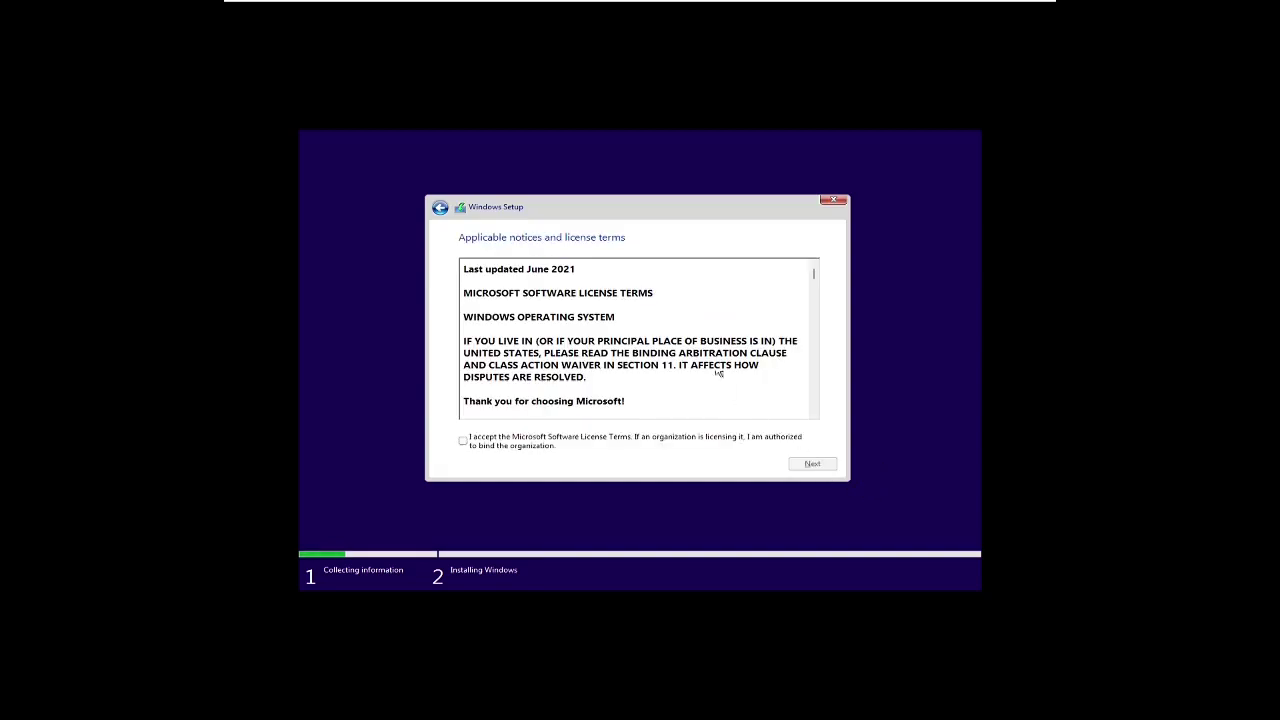
Skim through the Microsoft Software License Terms, accept them and continue.
scroll(700, 305, "down", 10)
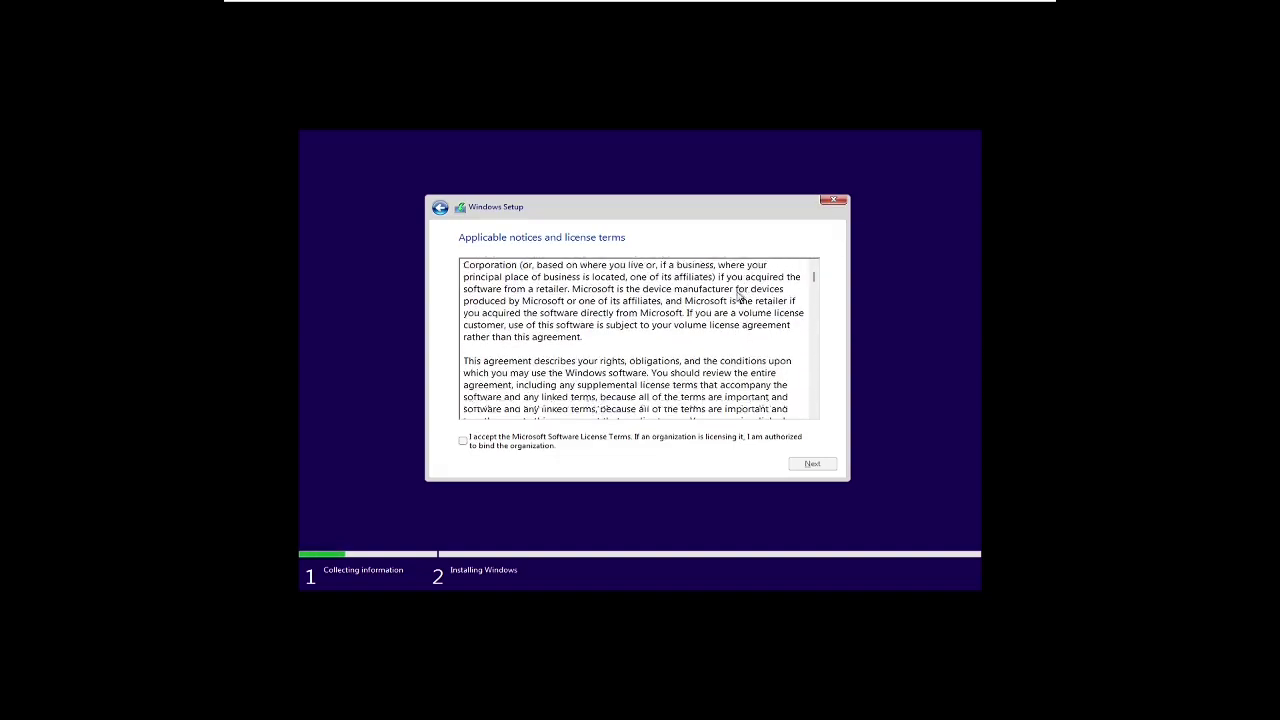
scroll(686, 310, "down", 10)
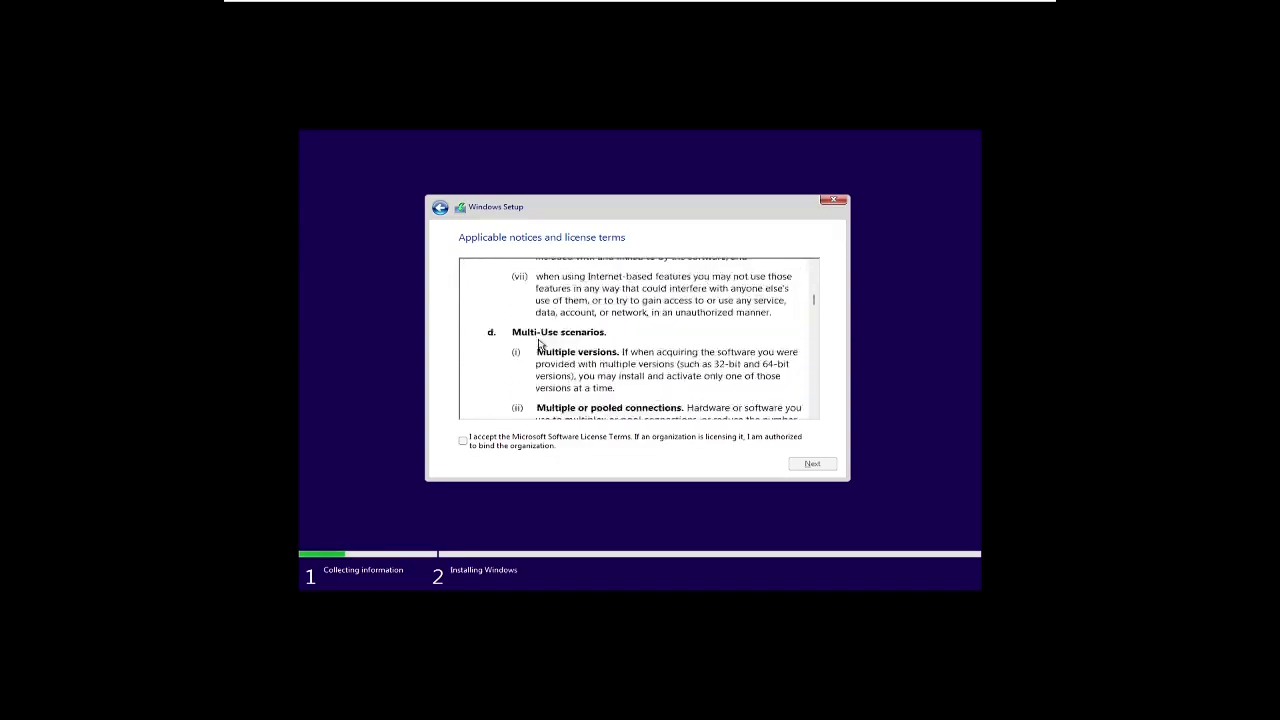
scroll(516, 360, "down", 10)
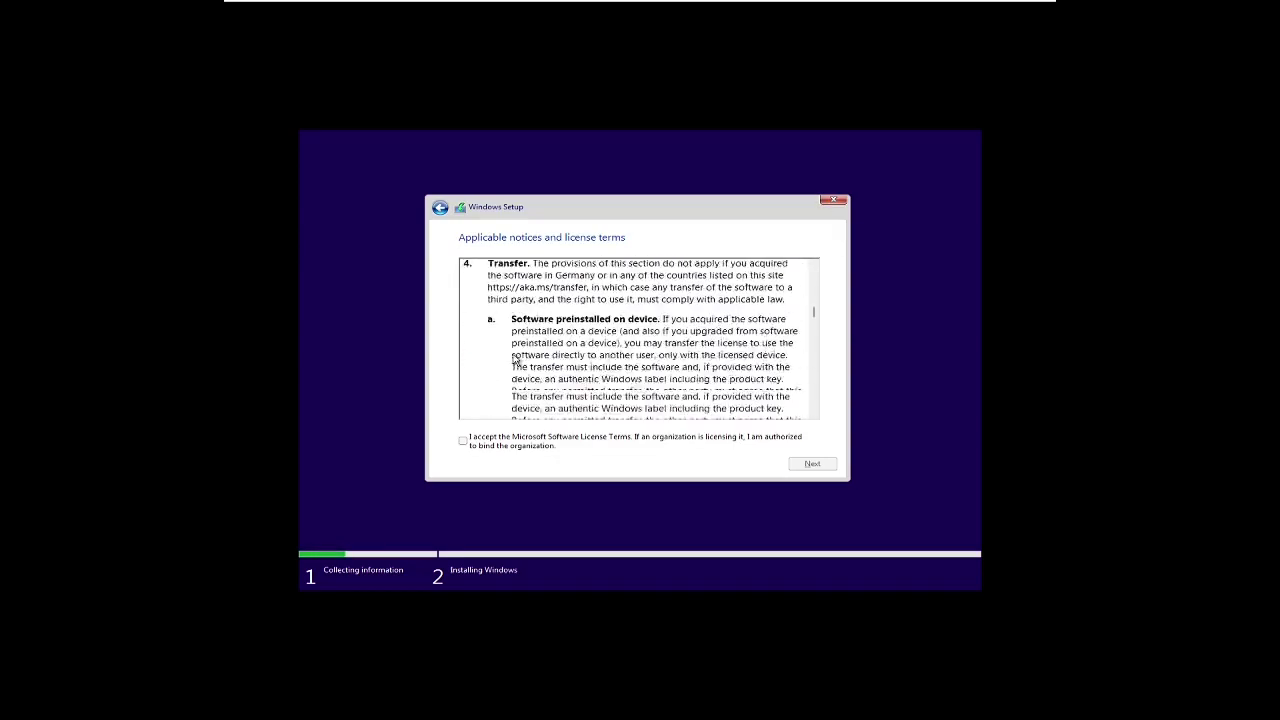
left_click(464, 441)
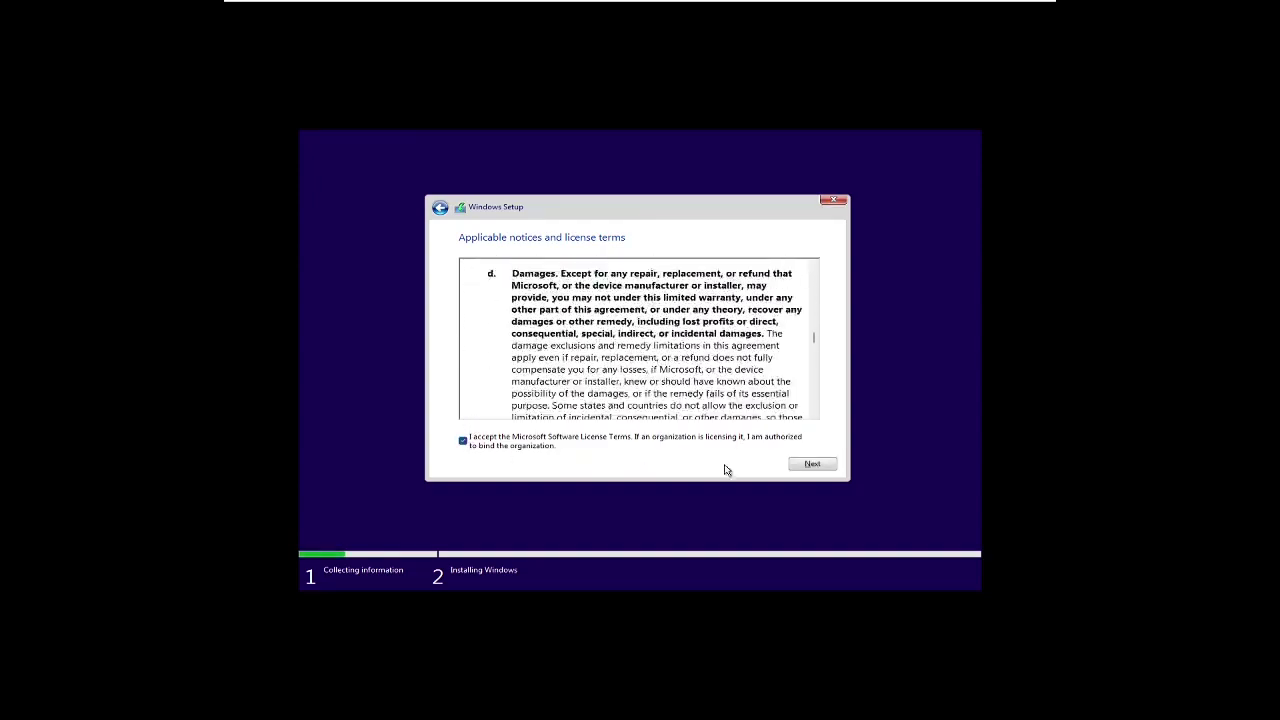
left_click(812, 465)
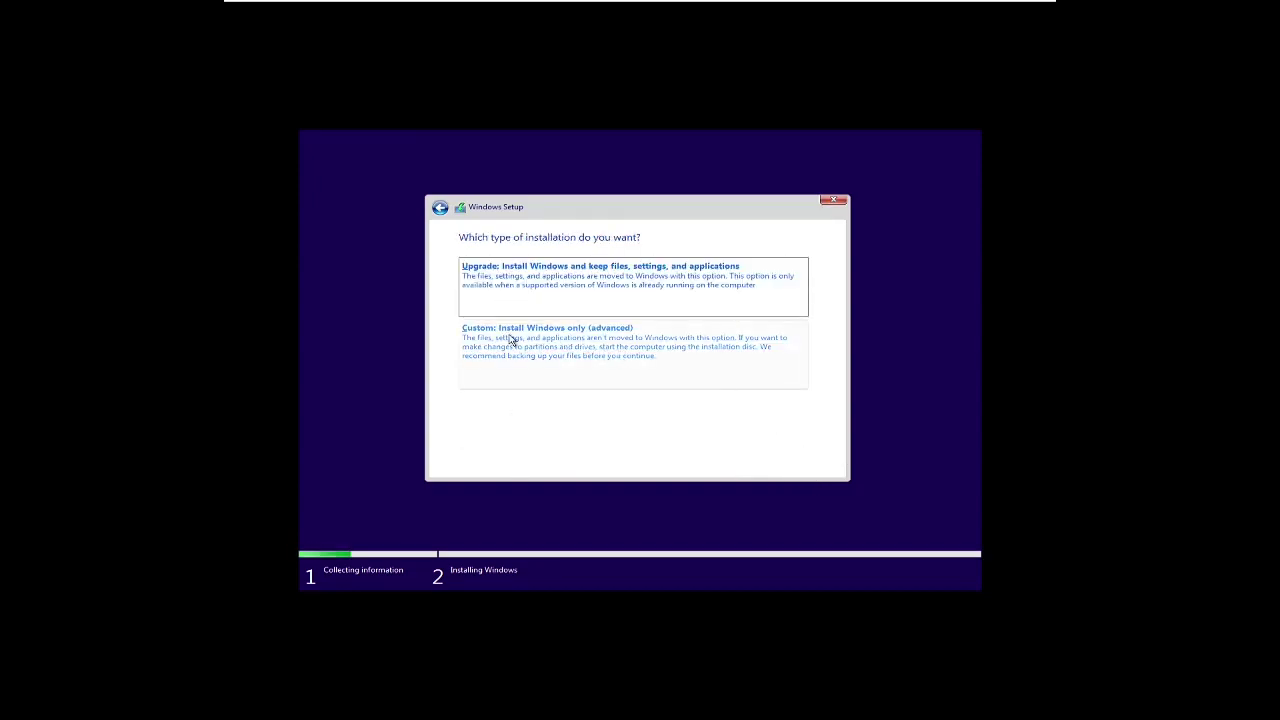
Start a custom Windows-only installation on the Drive 0 unallocated space and exit full screen mode.
left_click(573, 350)
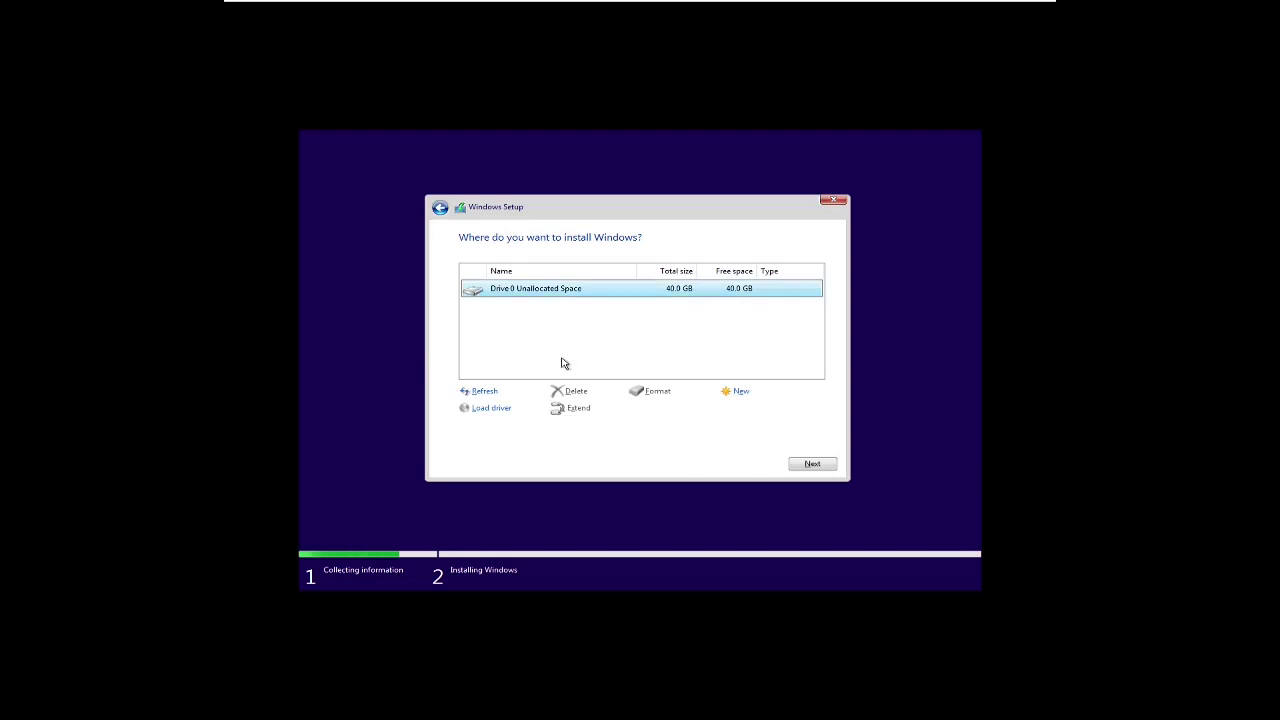
left_click(811, 463)
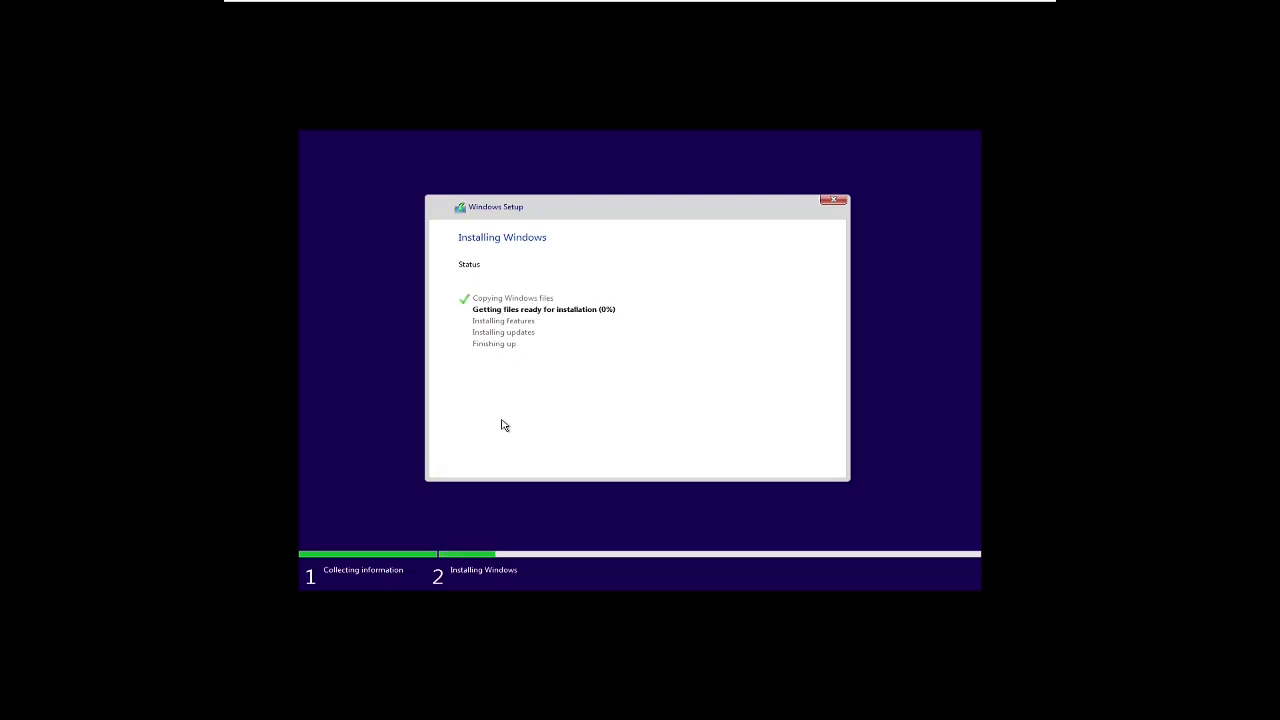
mouse_move(894, 5)
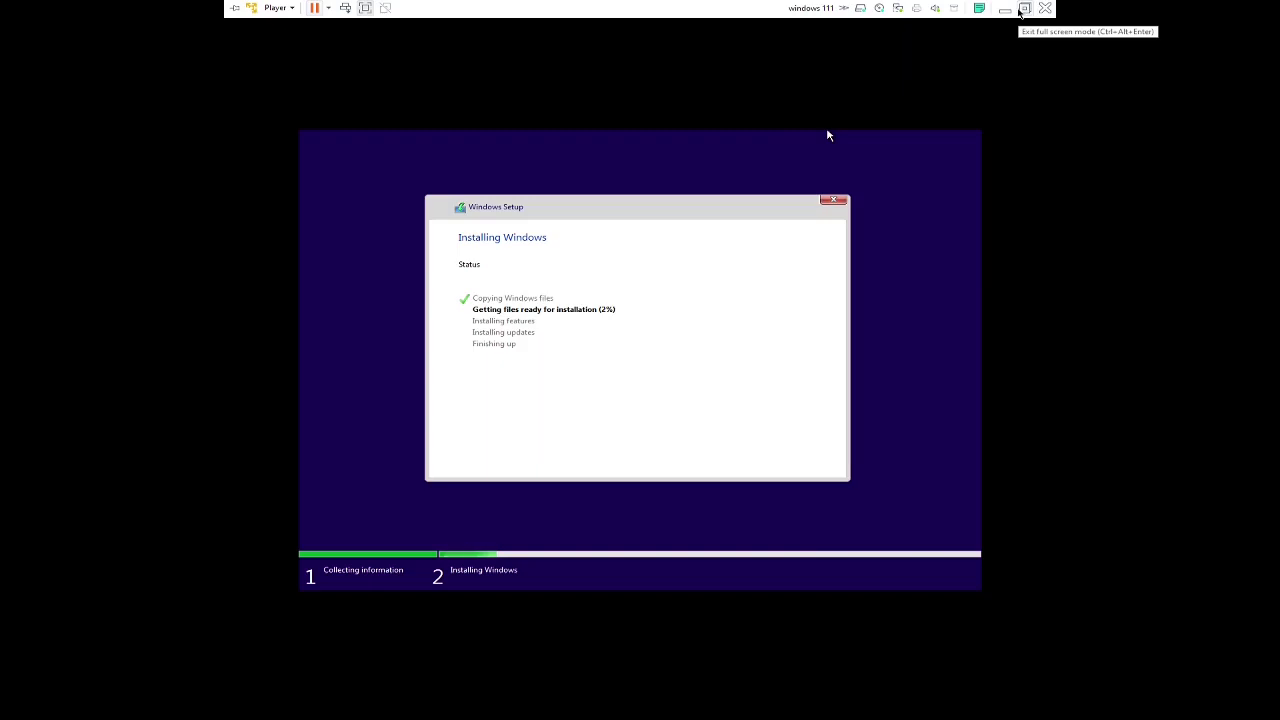
left_click(1023, 9)
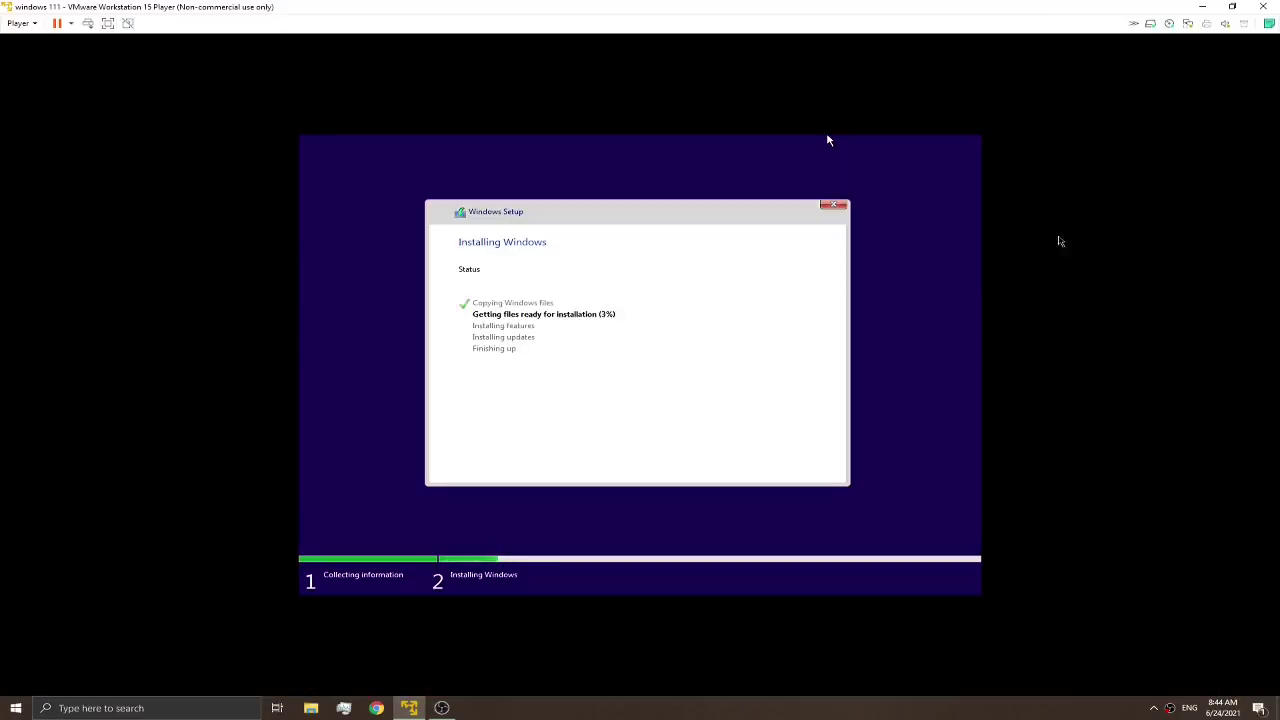
right_click(1168, 711)
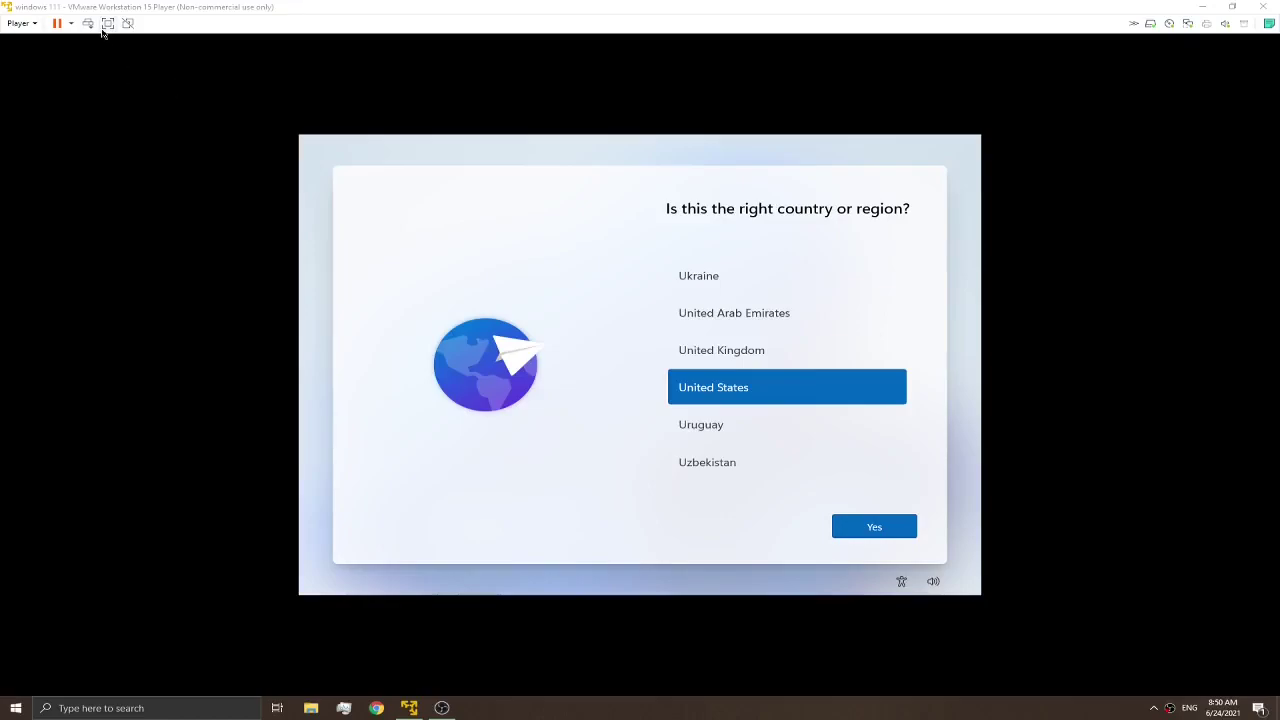
Return to full screen, confirm United States as region and US as keyboard layout, and skip adding a second layout.
left_click(106, 25)
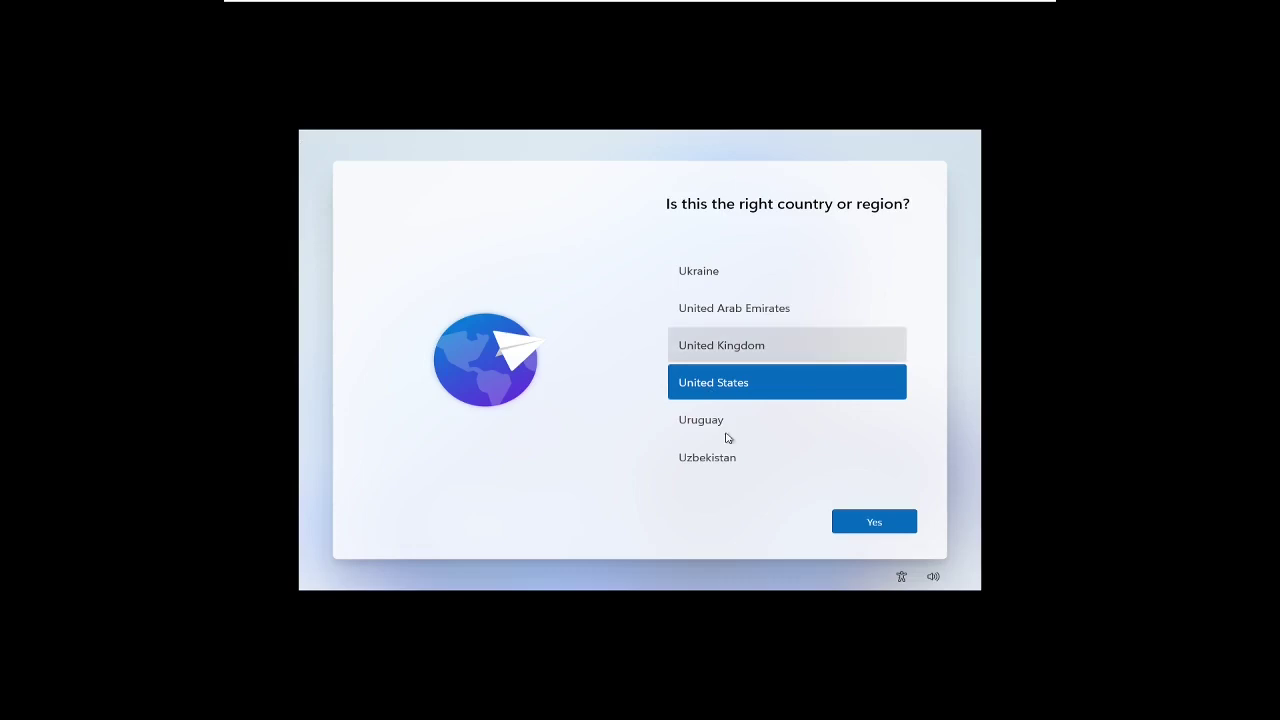
left_click(874, 532)
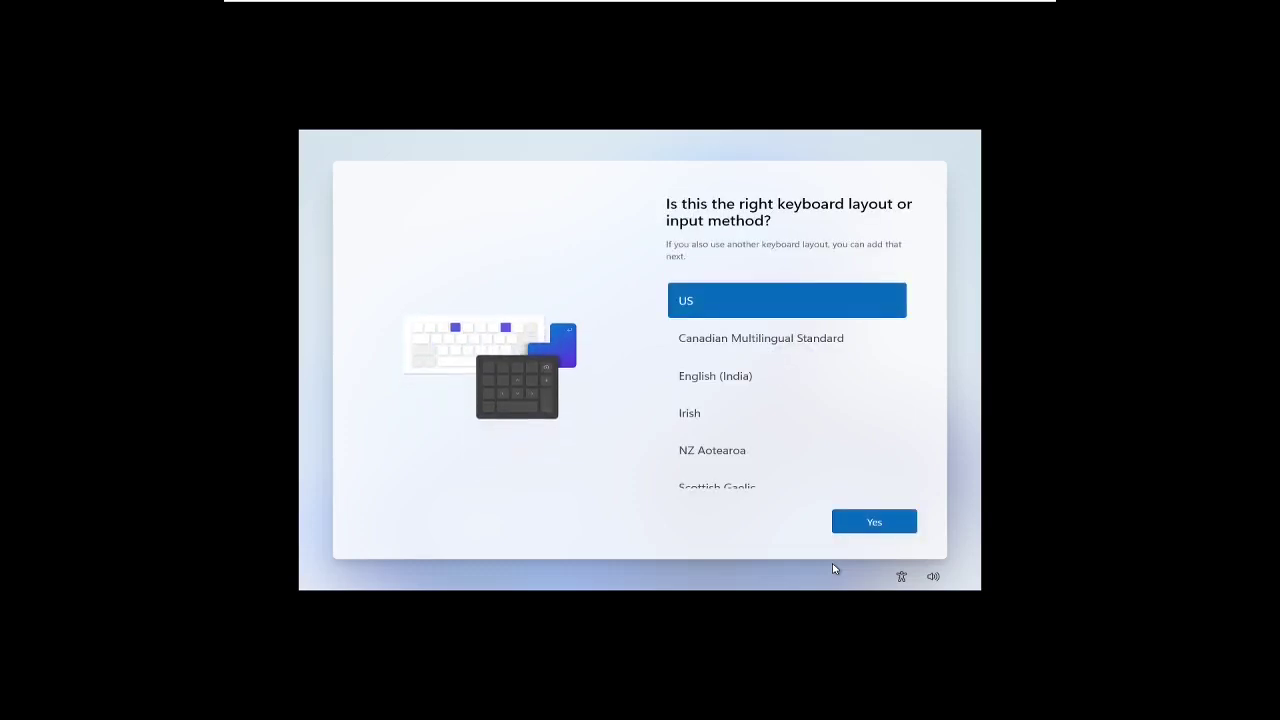
left_click(885, 522)
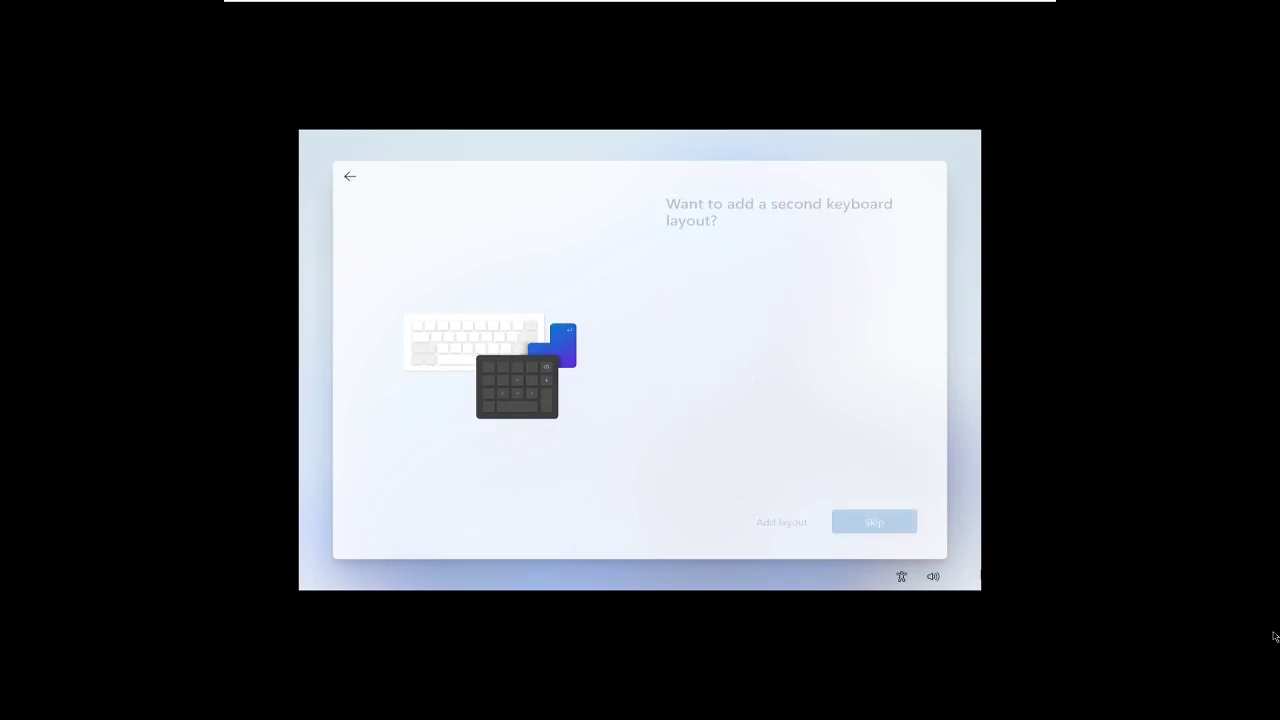
left_click(873, 522)
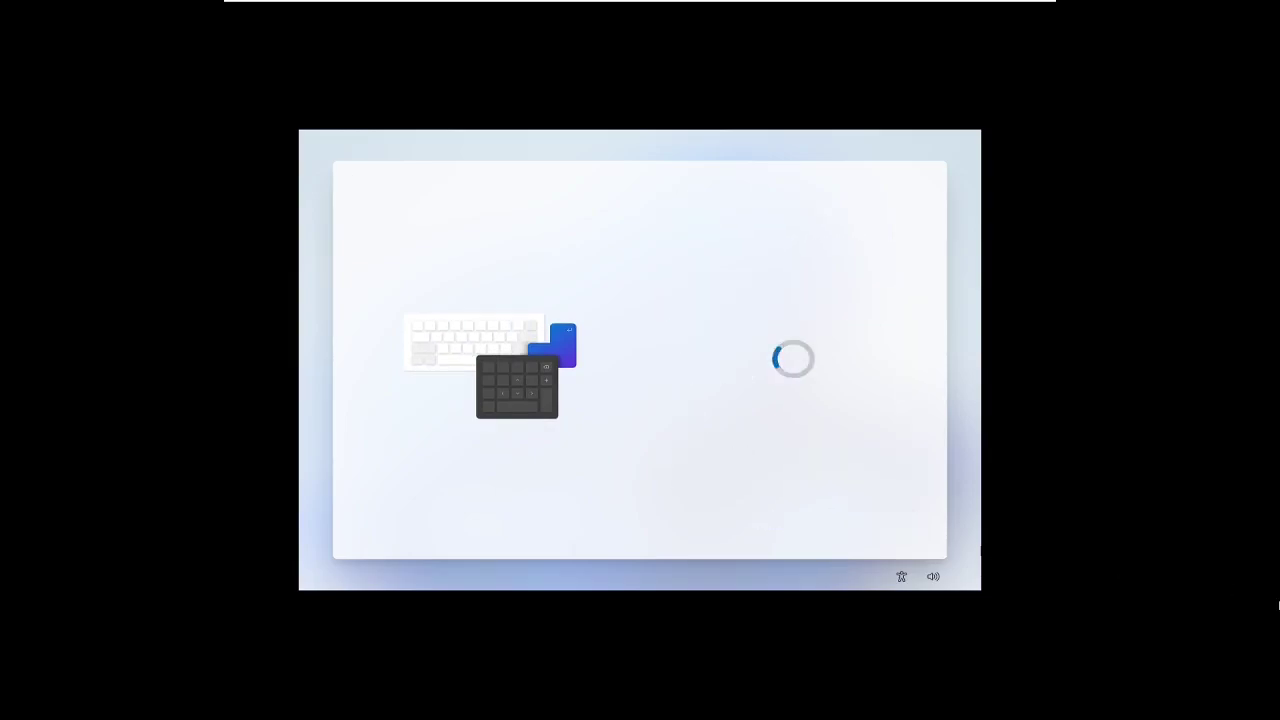